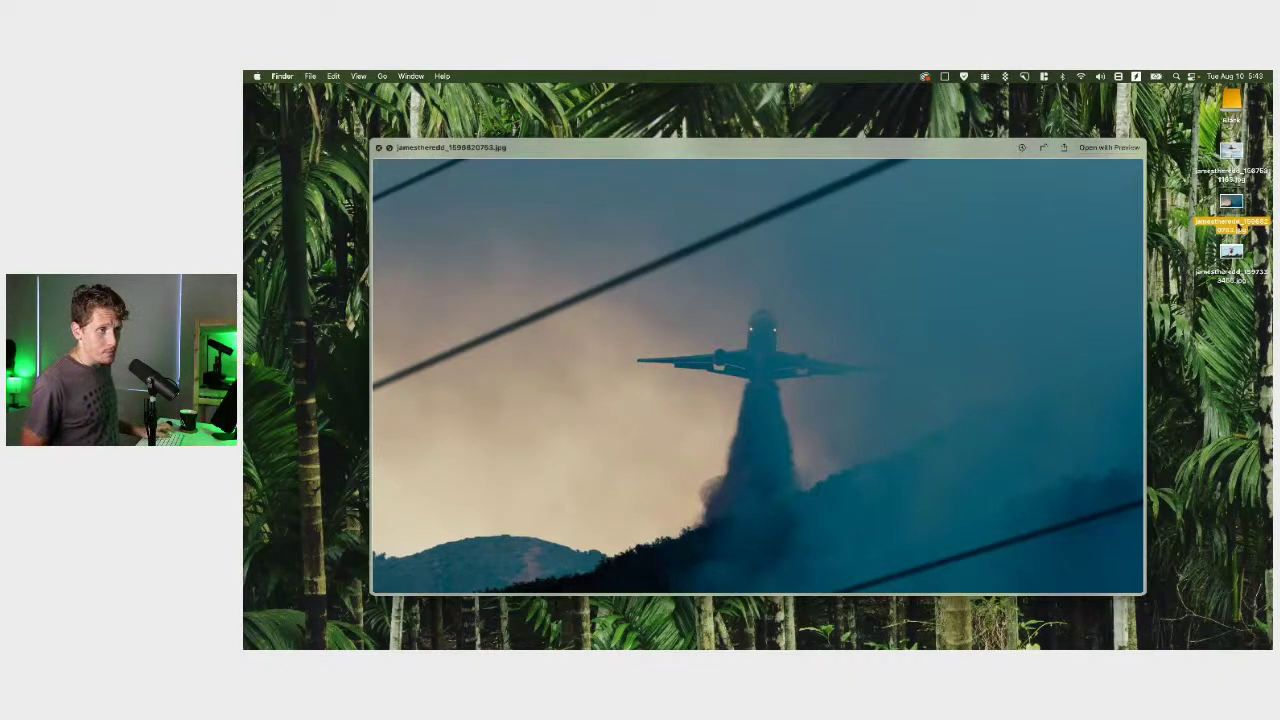
# Compare the two air-tanker photos on the desktop, close the preview and switch to Lightroom Classic
pyautogui.click(1231, 250)
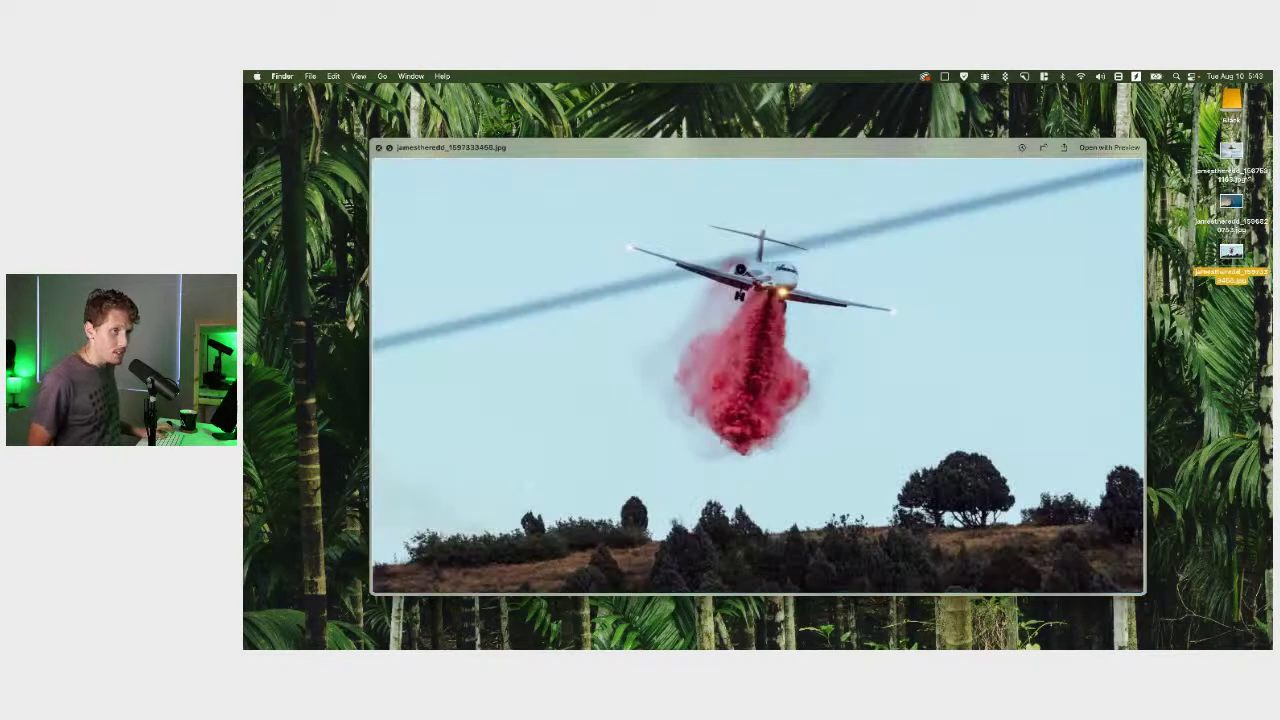
pyautogui.click(1231, 201)
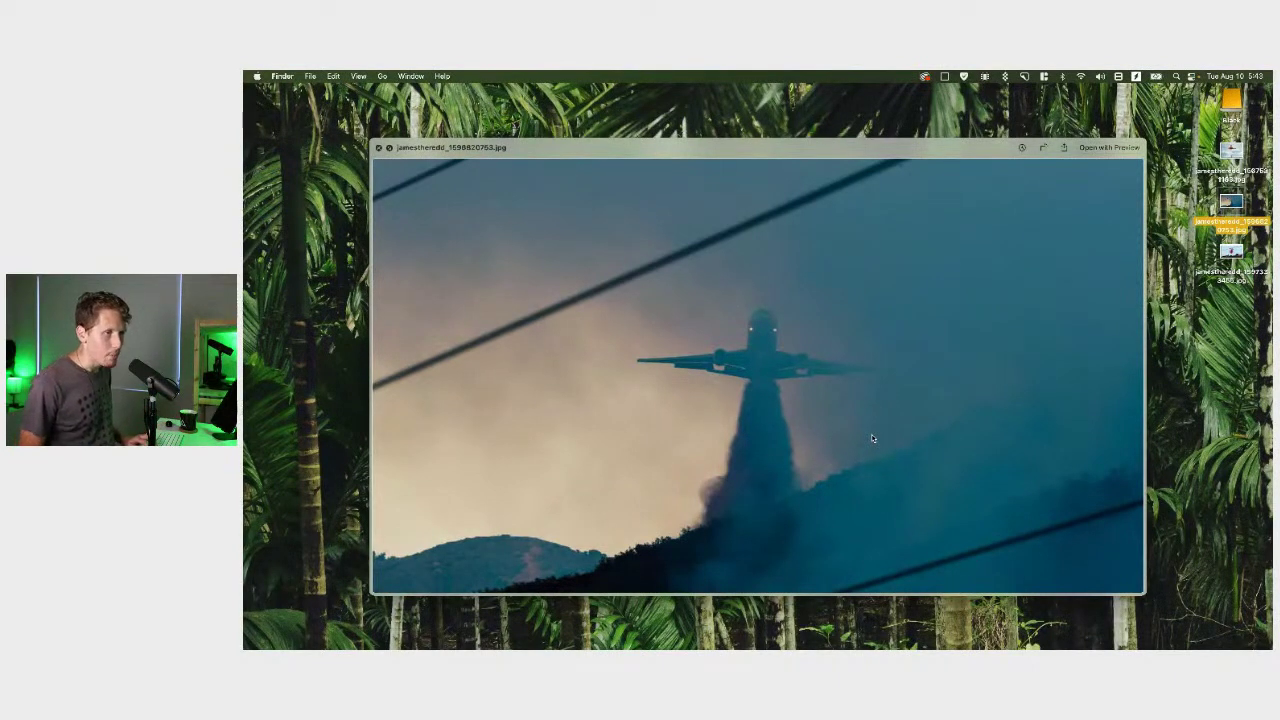
pyautogui.press('Down')
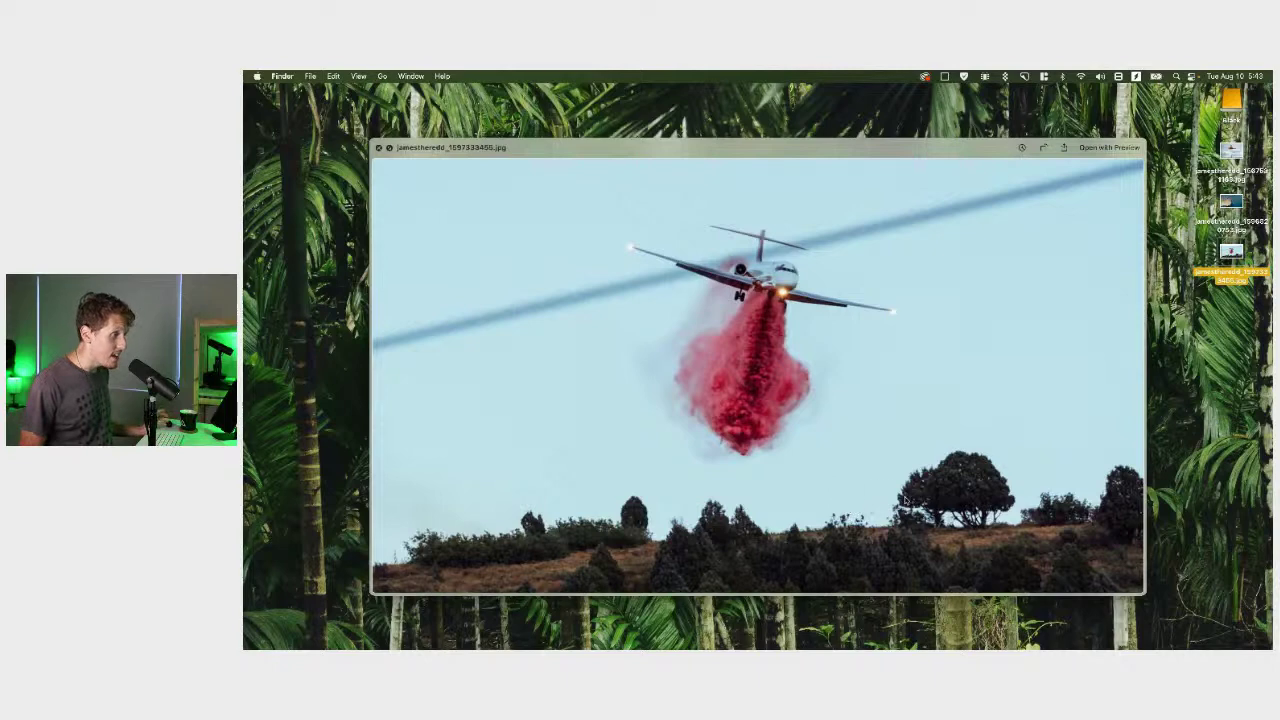
pyautogui.press('space')
pyautogui.click(753, 625)
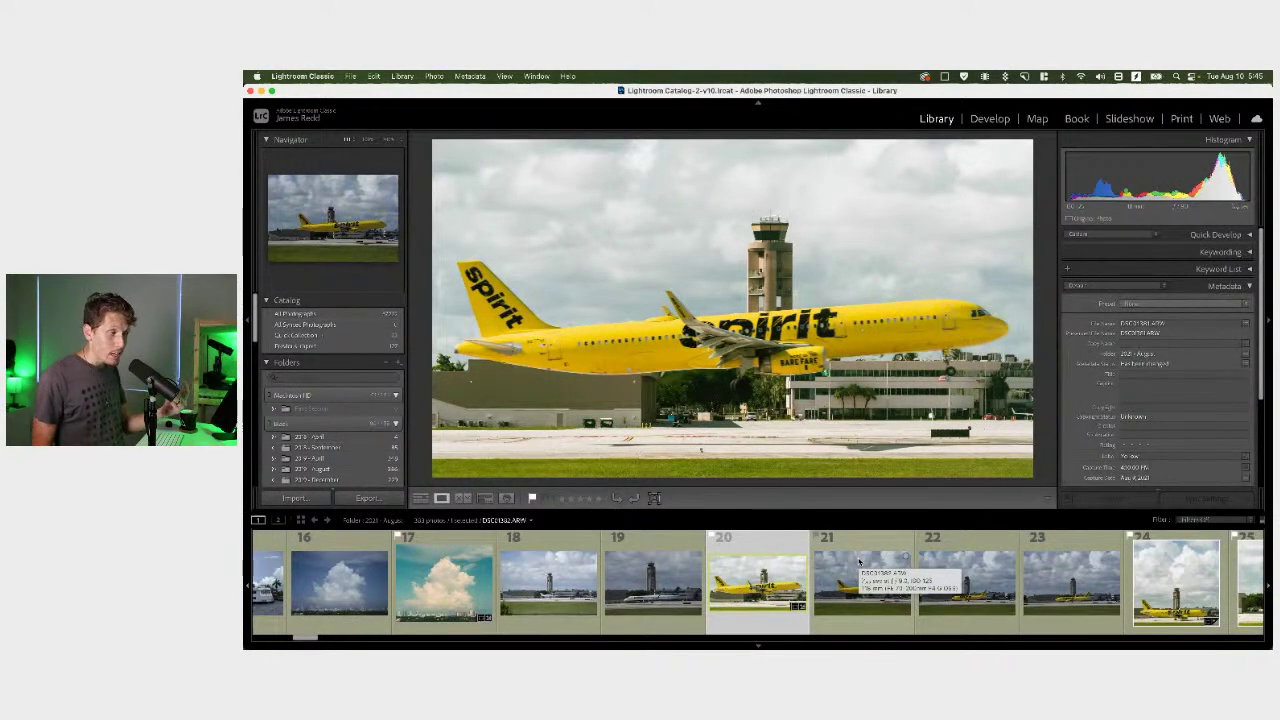
# Inspect the wing and fuselage lettering of the yellow Spirit plane at close zoom, and return to the full photo
pyautogui.click(771, 357)
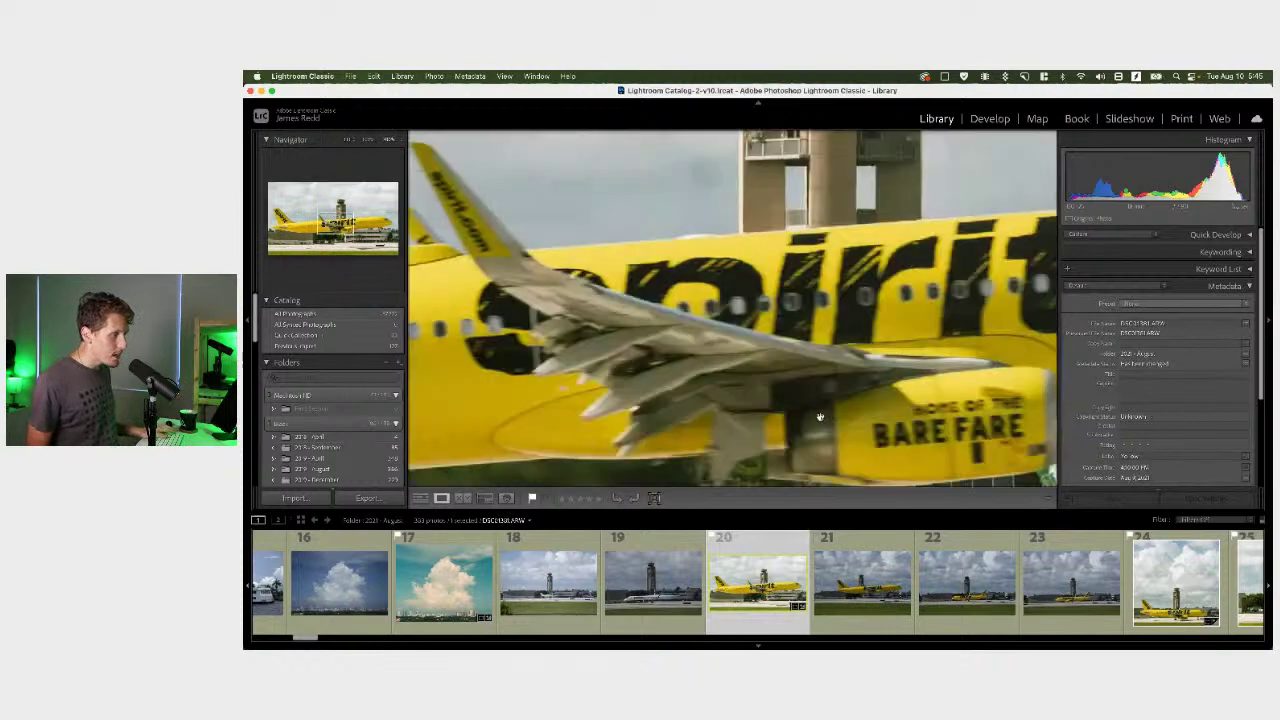
pyautogui.moveTo(771, 357); pyautogui.dragTo(710, 294)
pyautogui.click(710, 294)
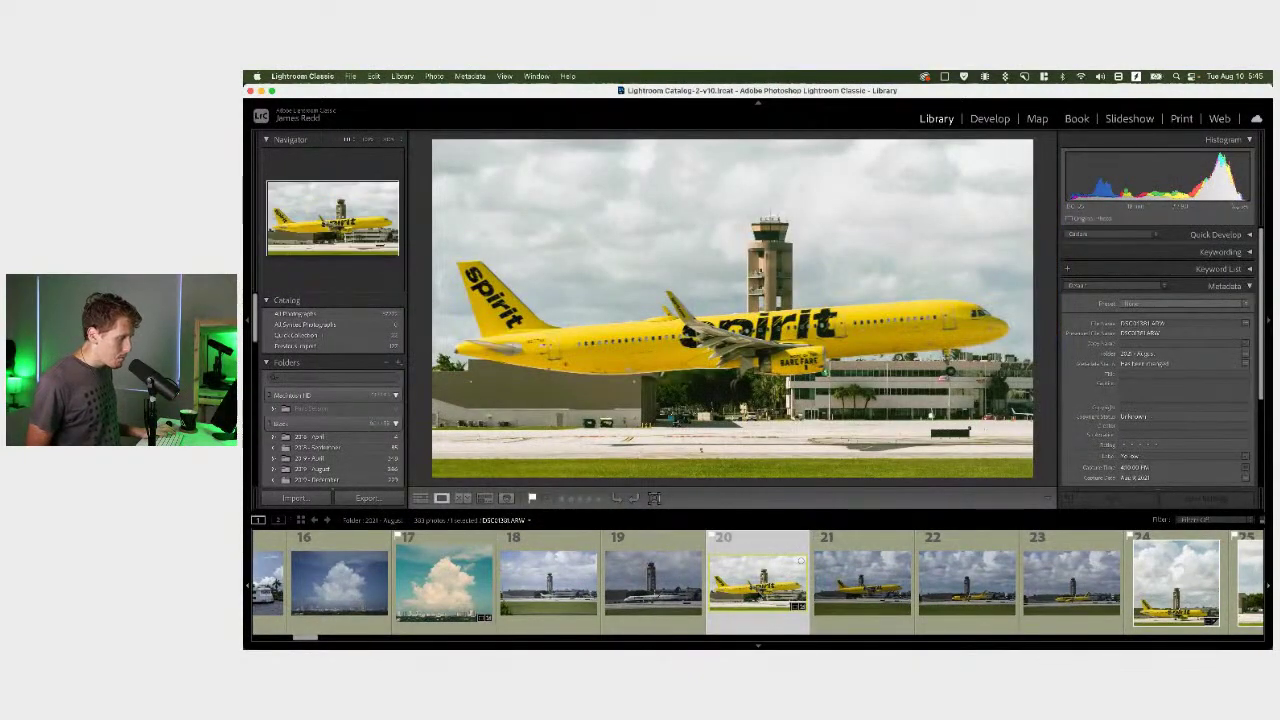
# Open photo 24, the square-cropped shot of the Spirit plane in front of the control tower
pyautogui.hscroll(1, 850, 630)
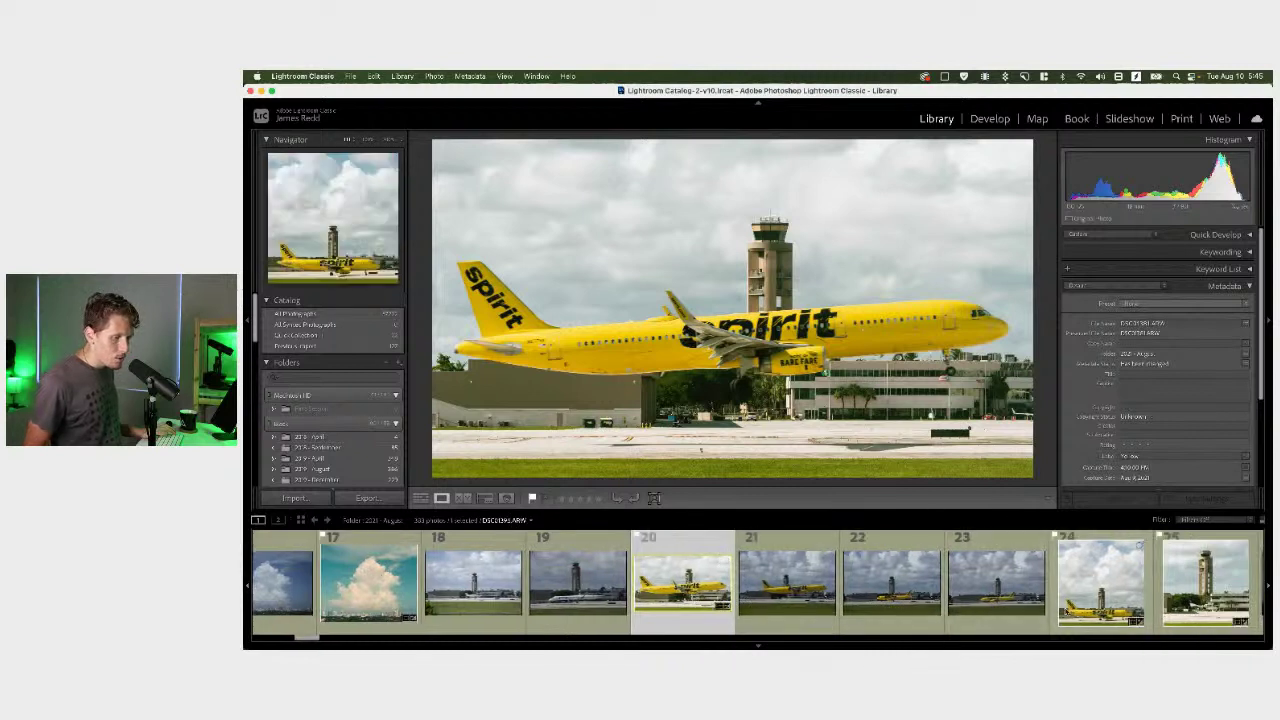
pyautogui.hscroll(1, 1055, 610)
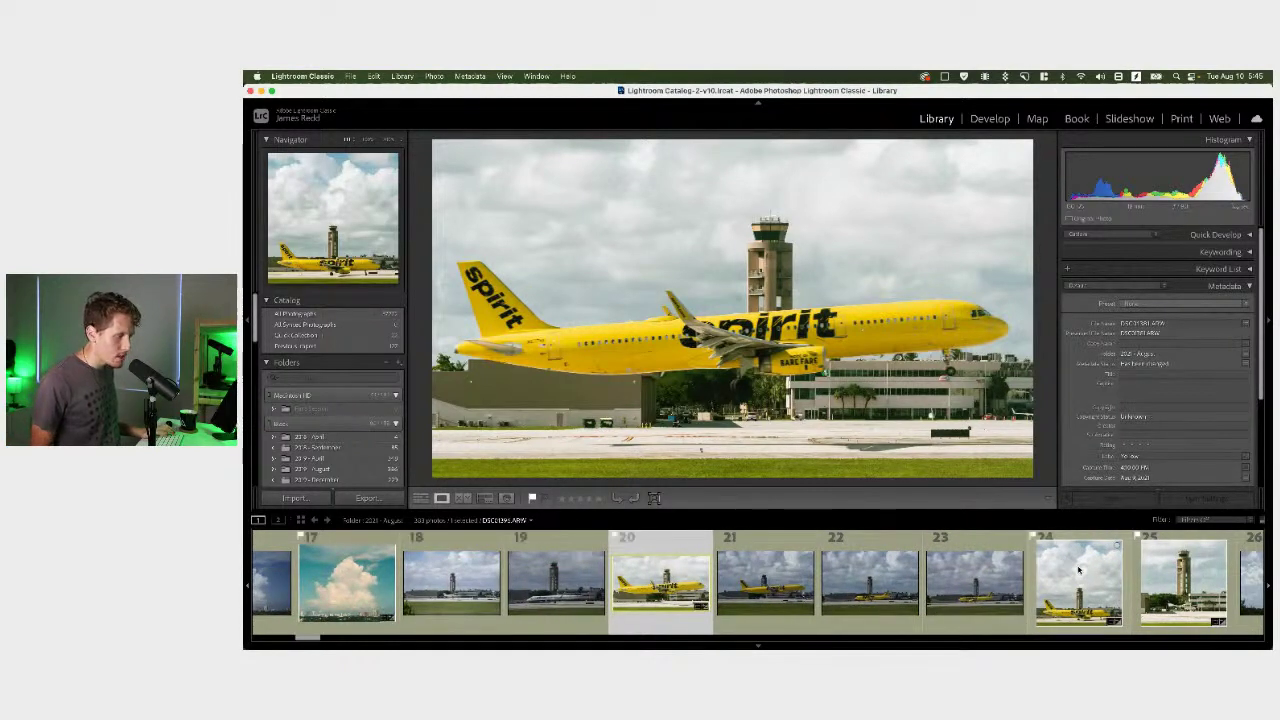
pyautogui.click(1078, 570)
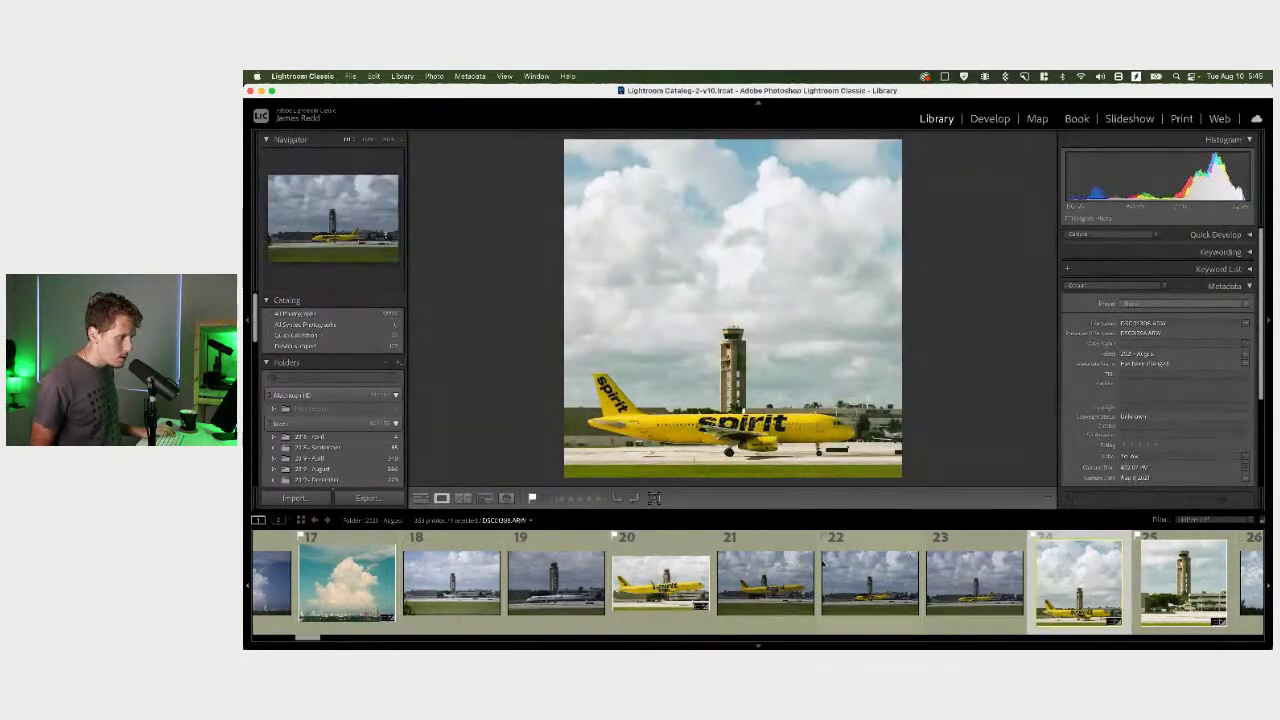
# Open photo 25, the square shot of the control tower with a small plane below it
pyautogui.hscroll(3, 822, 565)
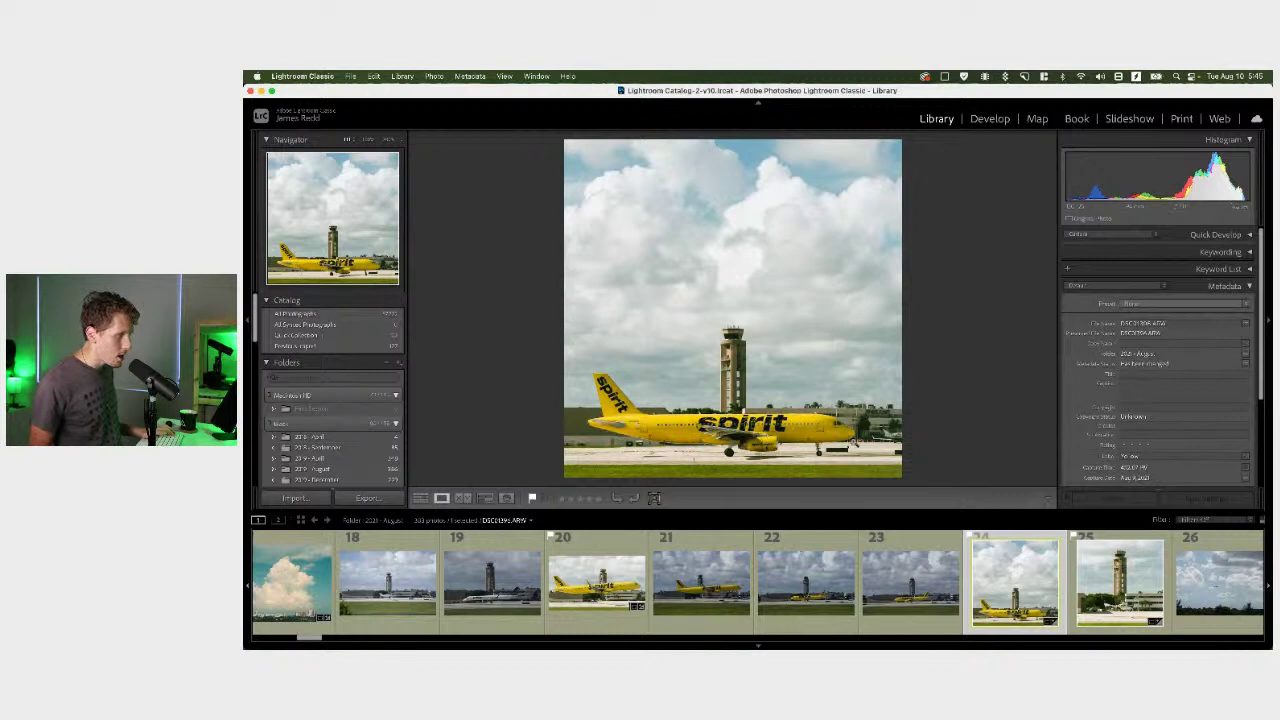
pyautogui.hscroll(3, 1080, 580)
pyautogui.hscroll(5, 1000, 592)
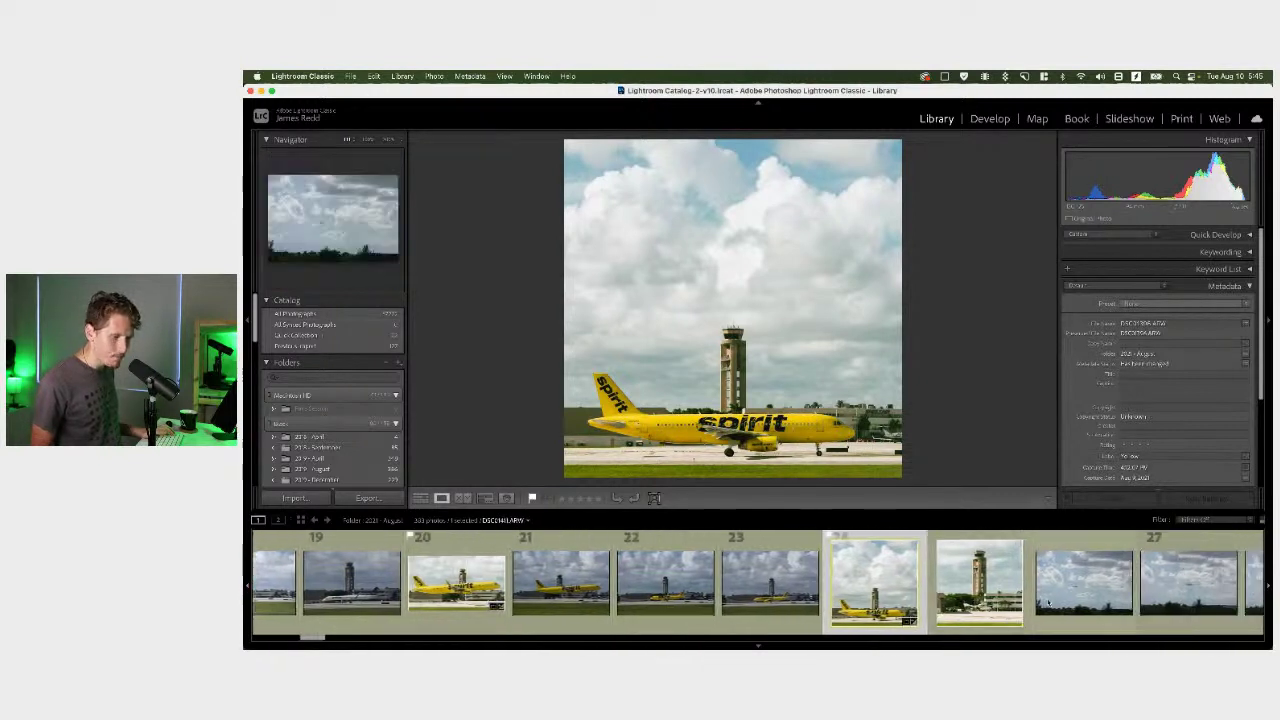
pyautogui.click(966, 590)
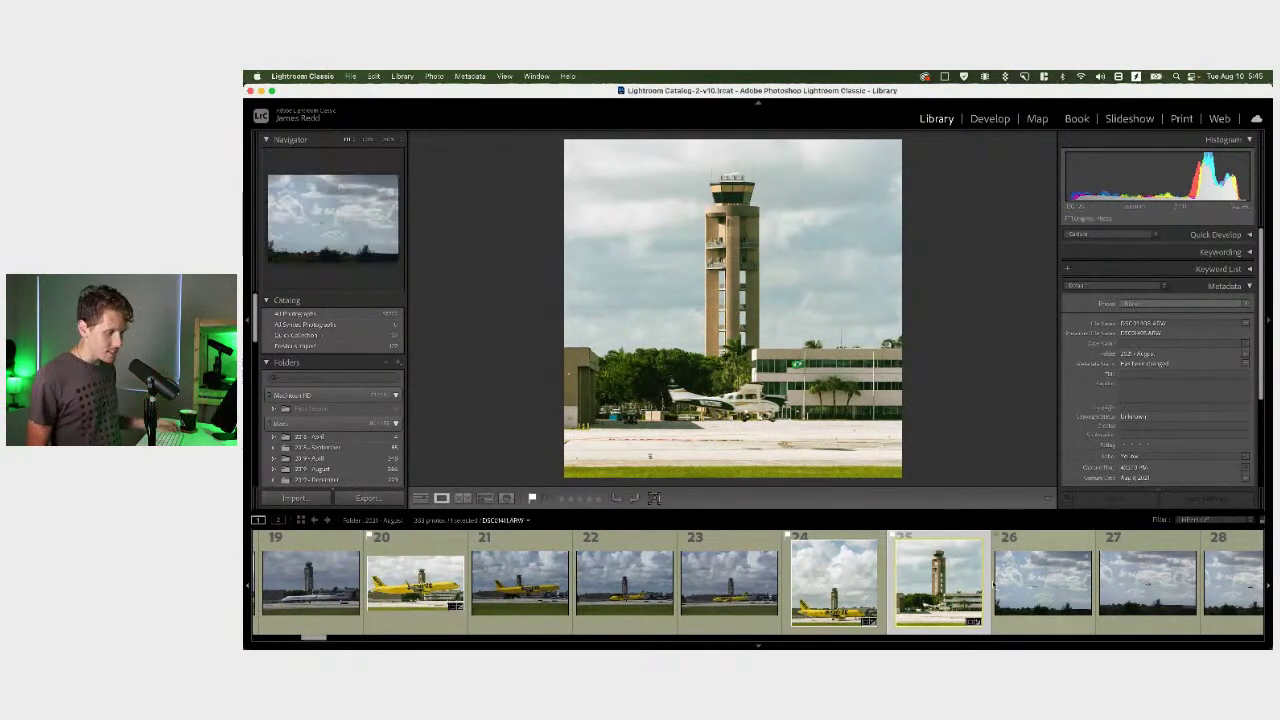
# Open photo 32, the square shot of the Bahamasair plane taking off, and inspect the plane up close
pyautogui.scroll(-1, 967, 624)
pyautogui.scroll(-4, 967, 624)
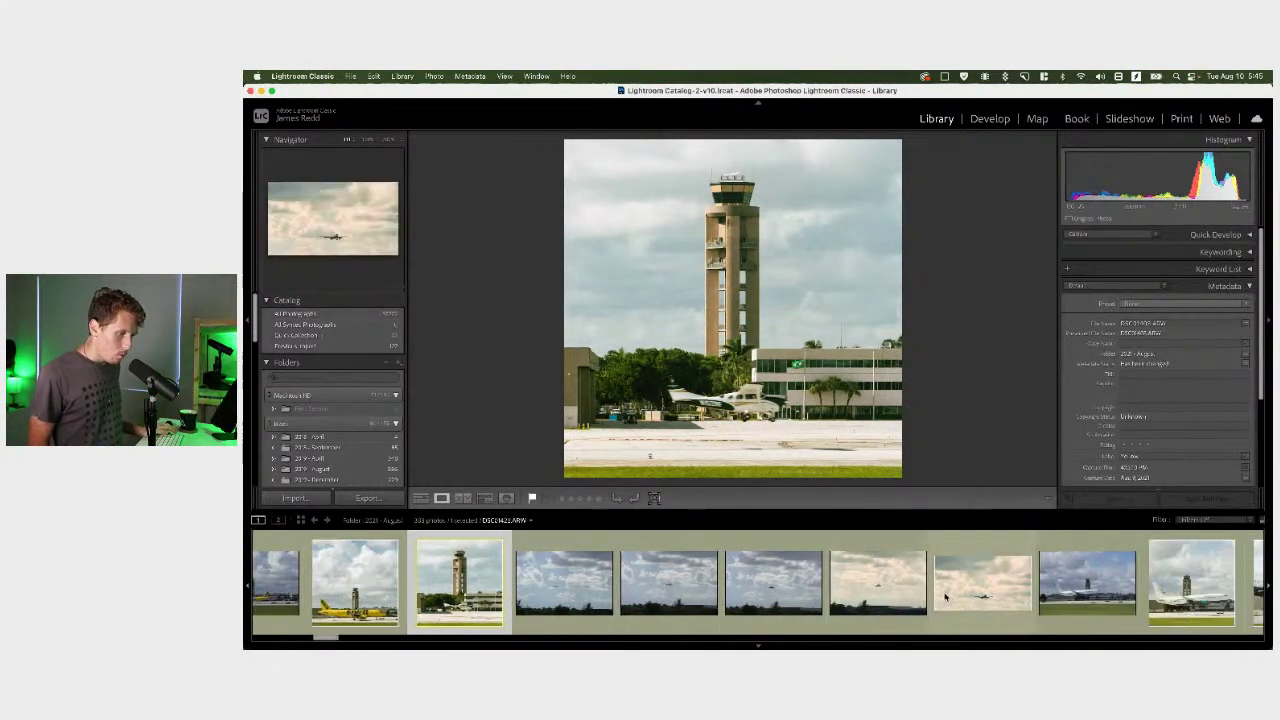
pyautogui.scroll(-2, 953, 590)
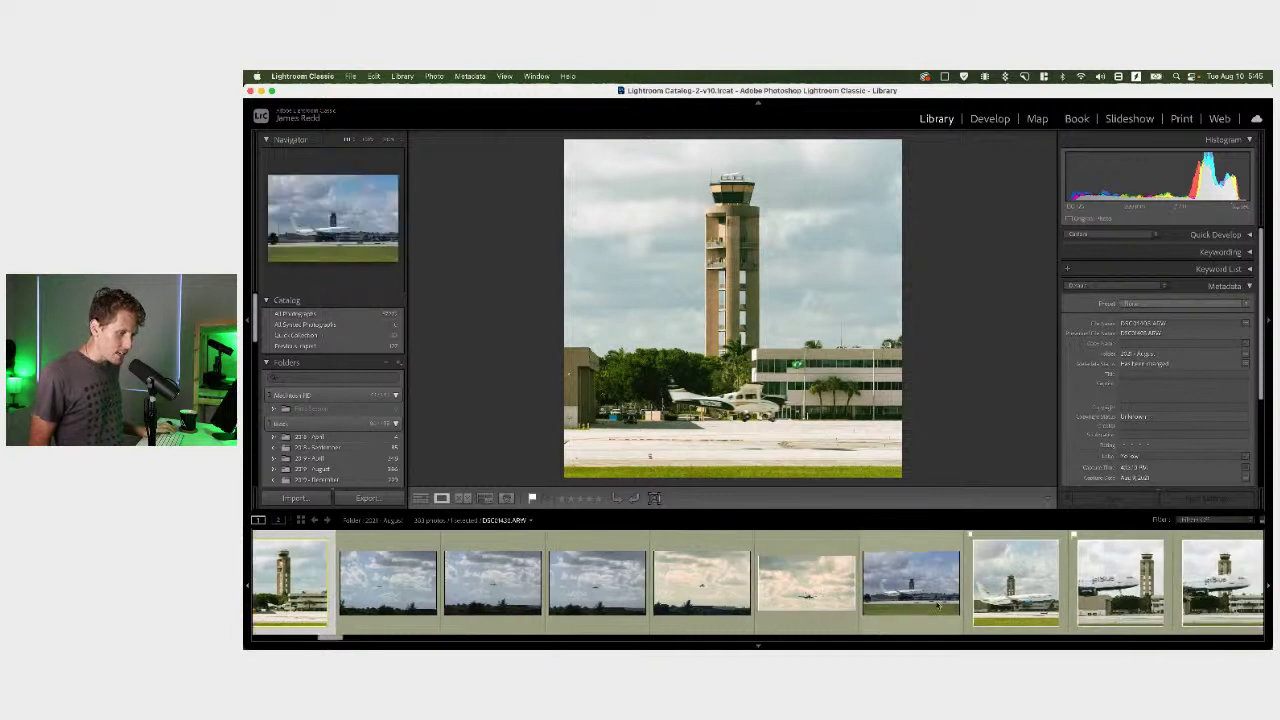
pyautogui.scroll(-2, 850, 600)
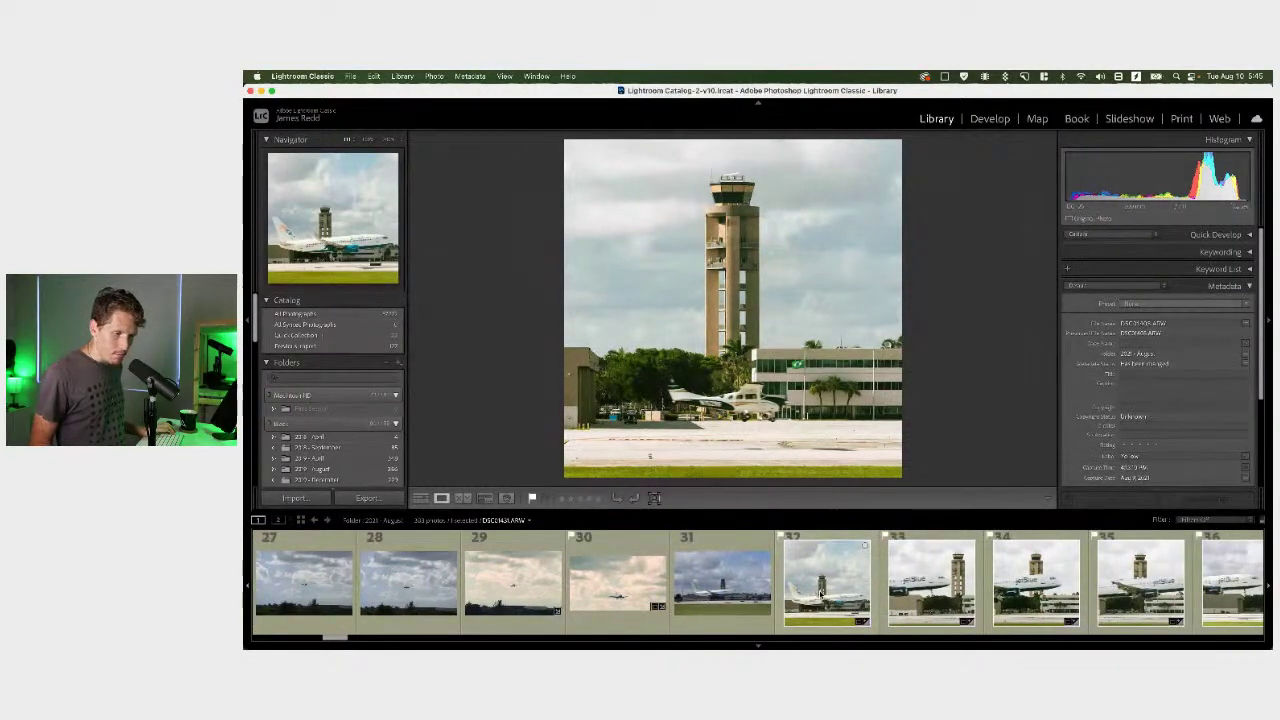
pyautogui.click(826, 592)
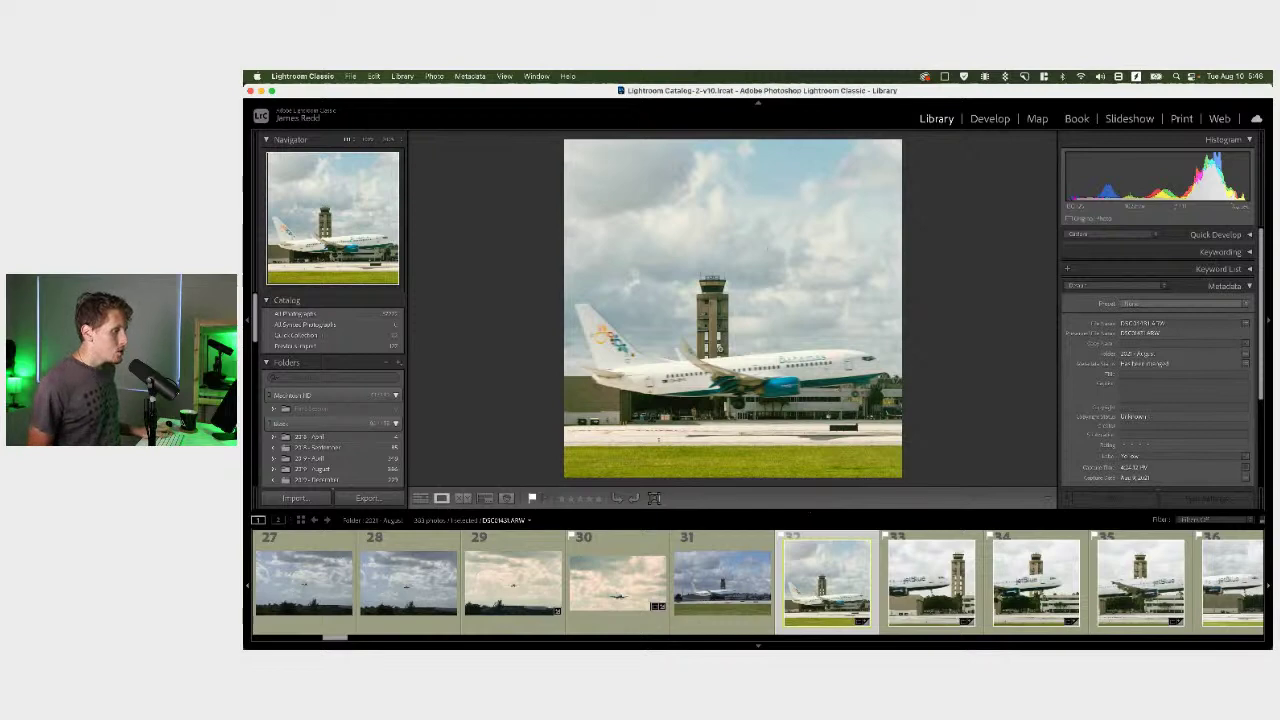
pyautogui.click(703, 376)
pyautogui.moveTo(665, 415); pyautogui.dragTo(760, 270)
pyautogui.click(760, 270)
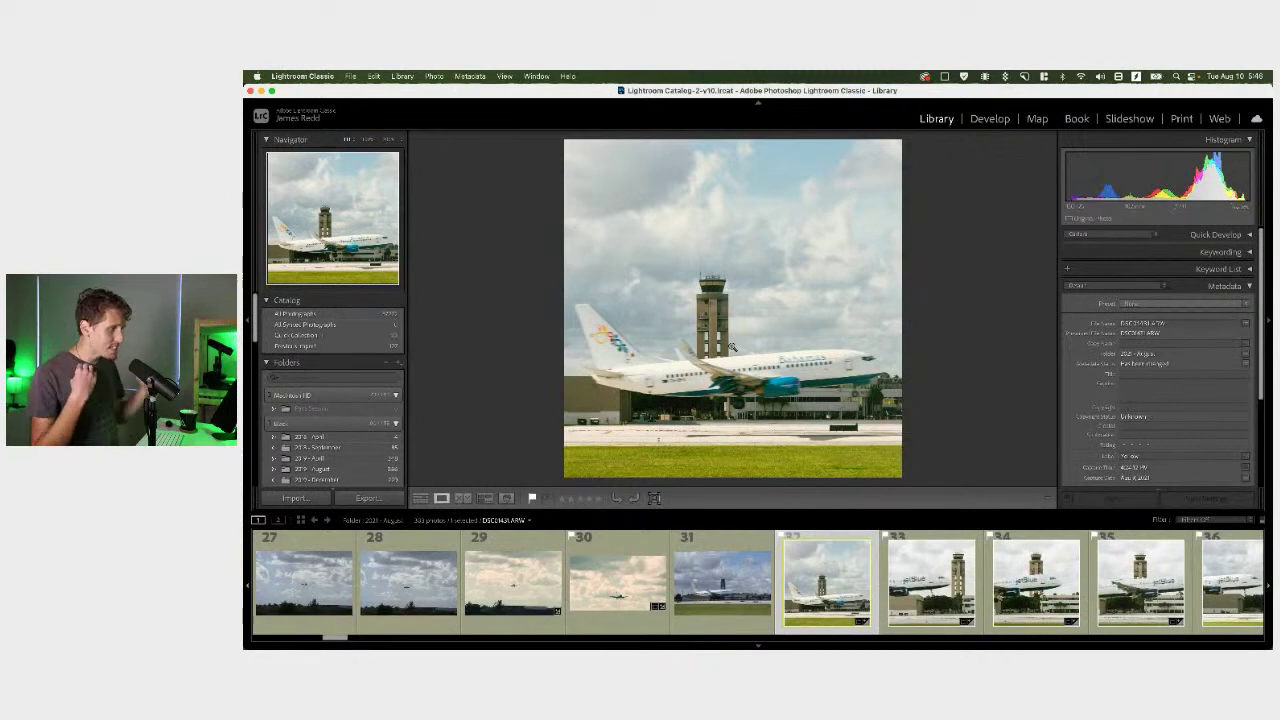
# Try a different crop position on the Bahamasair photo in Develop, and undo the crop change
pyautogui.press('d')
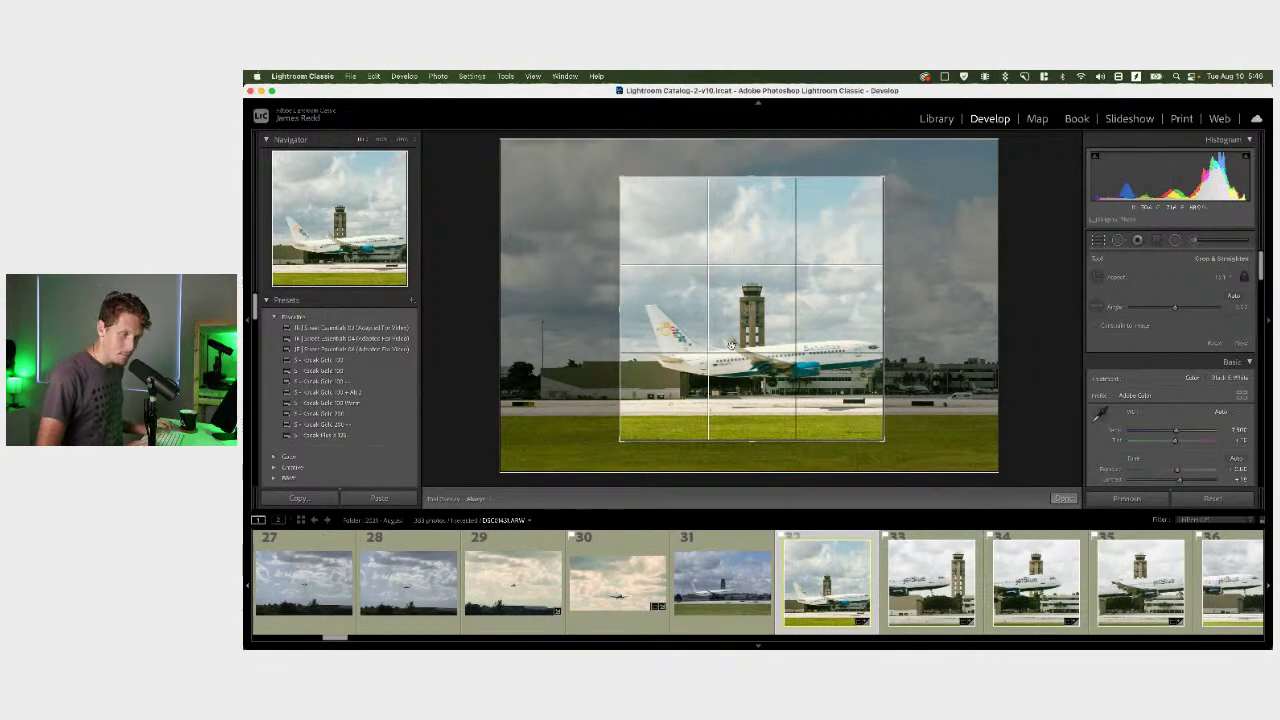
pyautogui.press('Return')
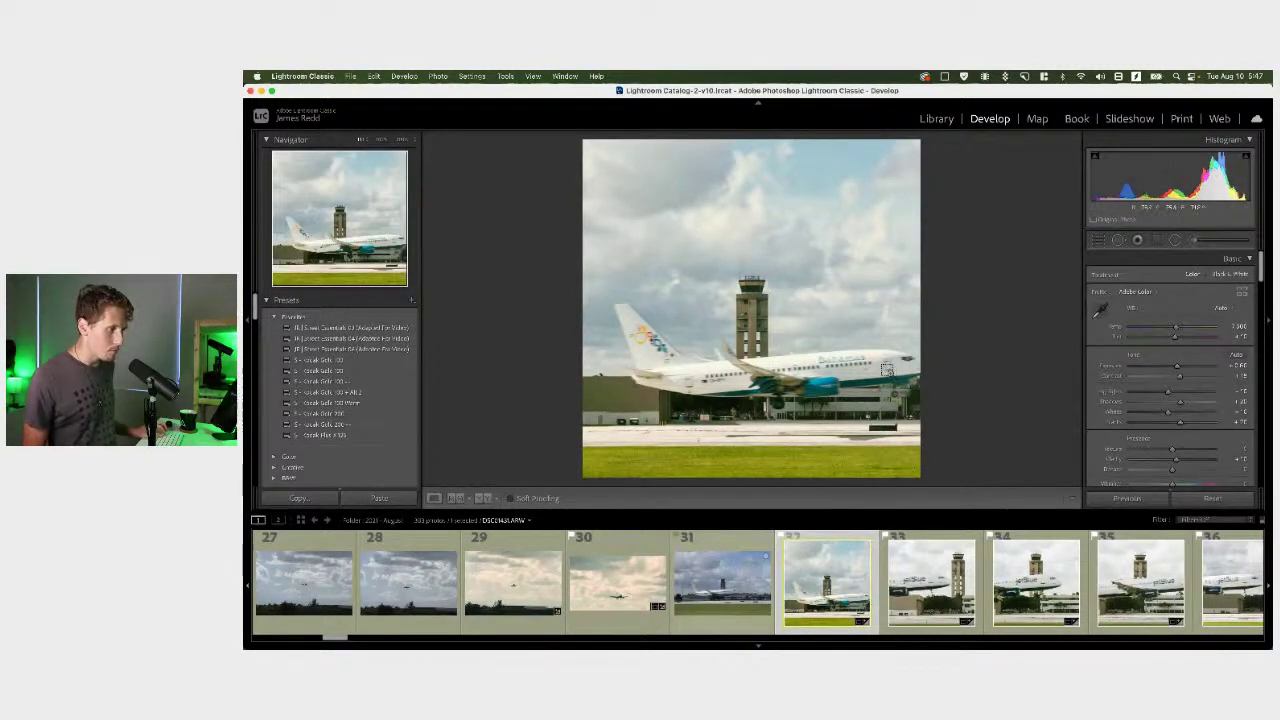
pyautogui.press('super+z')
pyautogui.press('super+z')
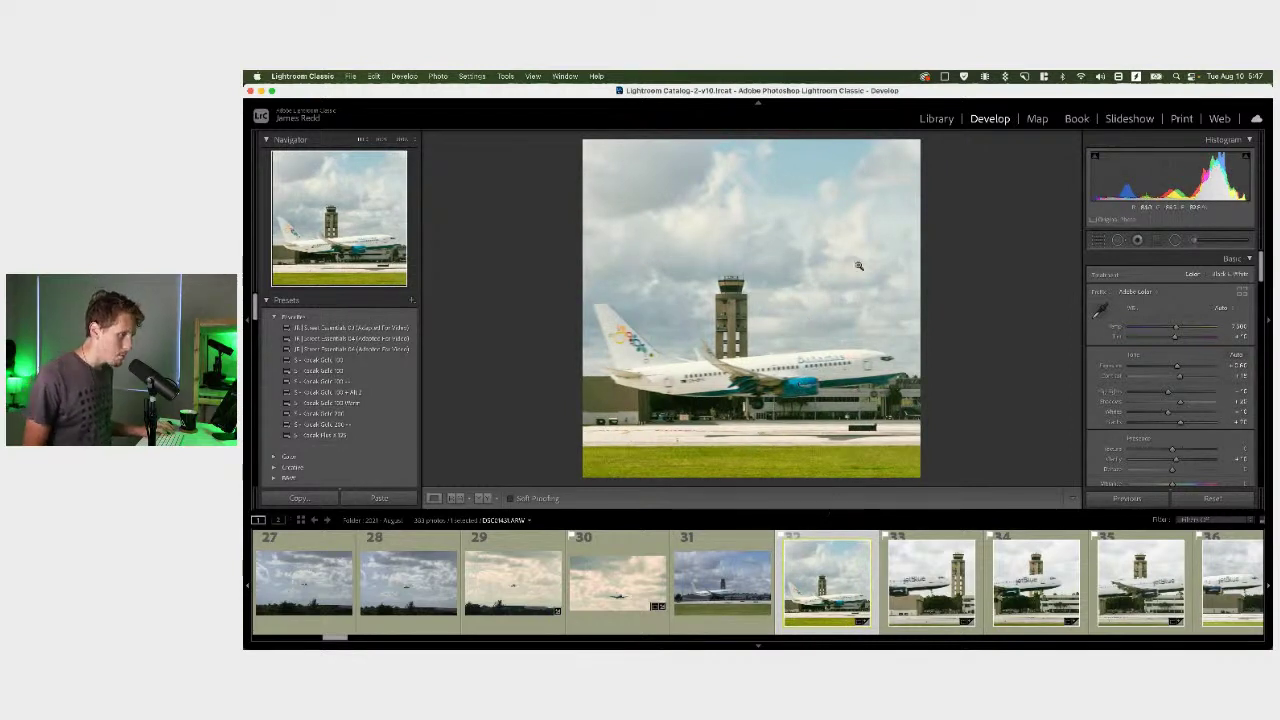
# Compare jetBlue photos 33 and 36, which frame the plane's nose beside the control tower
pyautogui.click(926, 603)
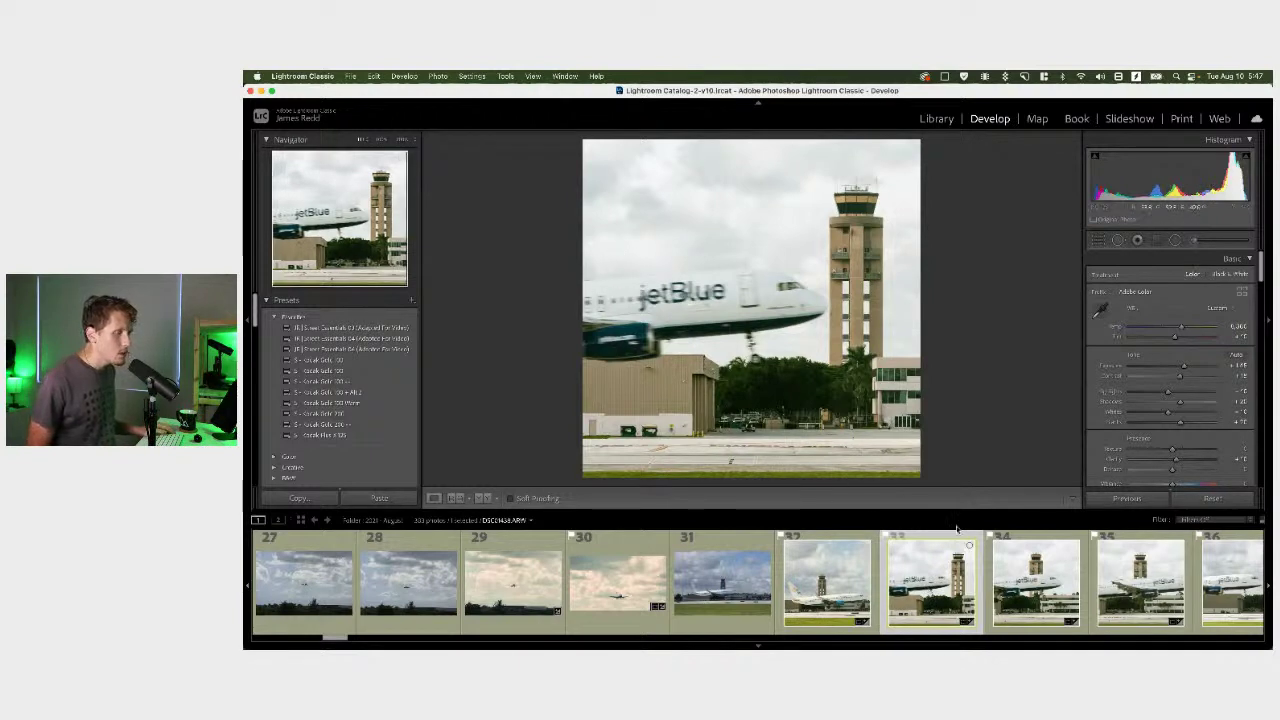
pyautogui.scroll(-2, 926, 585)
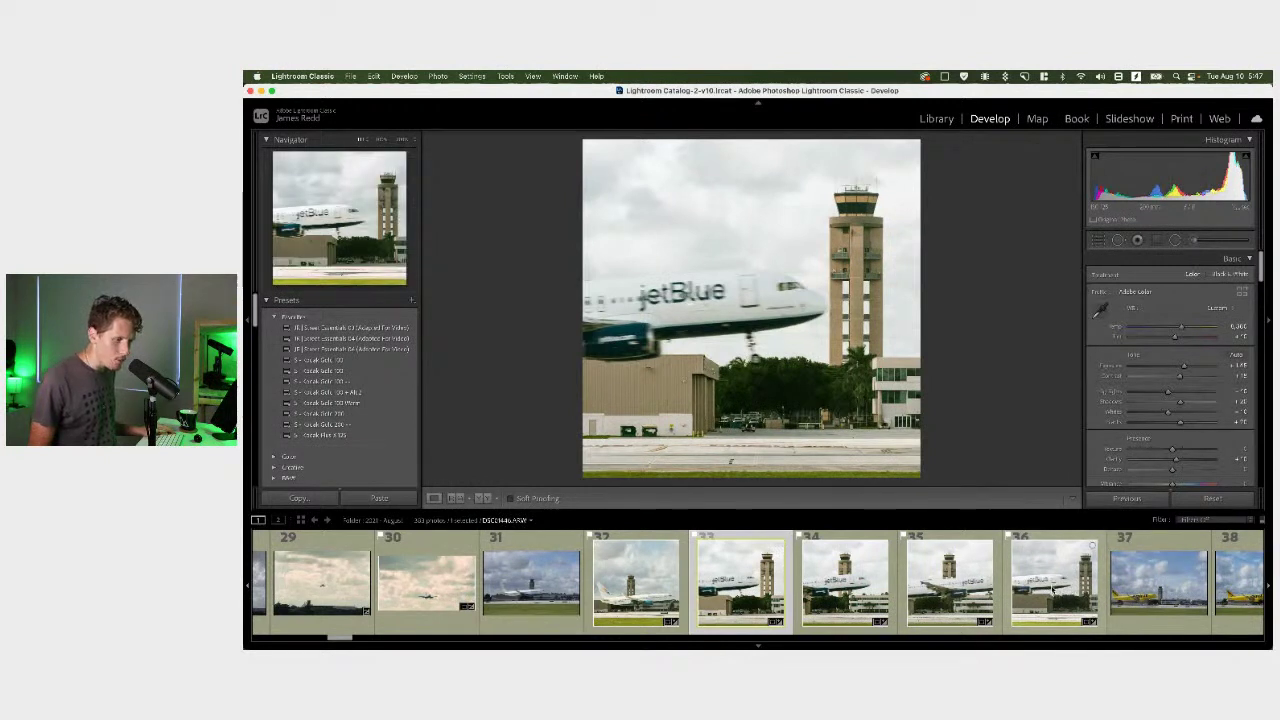
pyautogui.click(1052, 590)
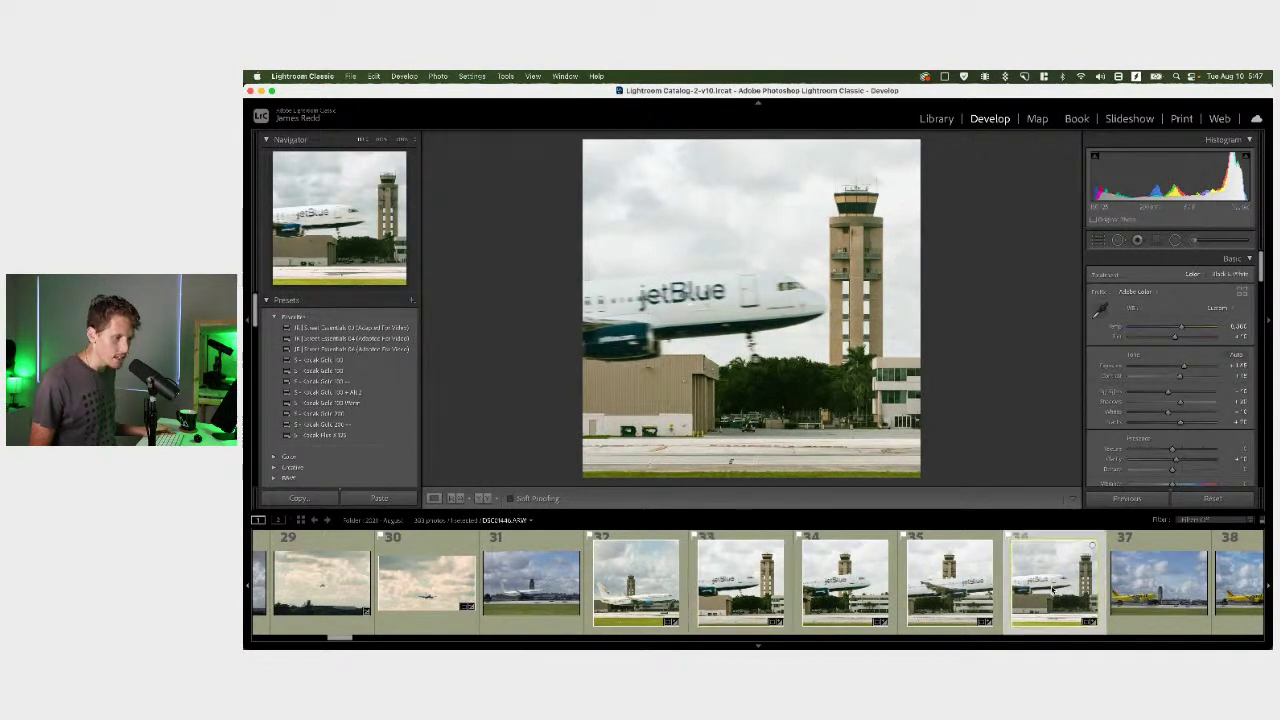
pyautogui.click(775, 565)
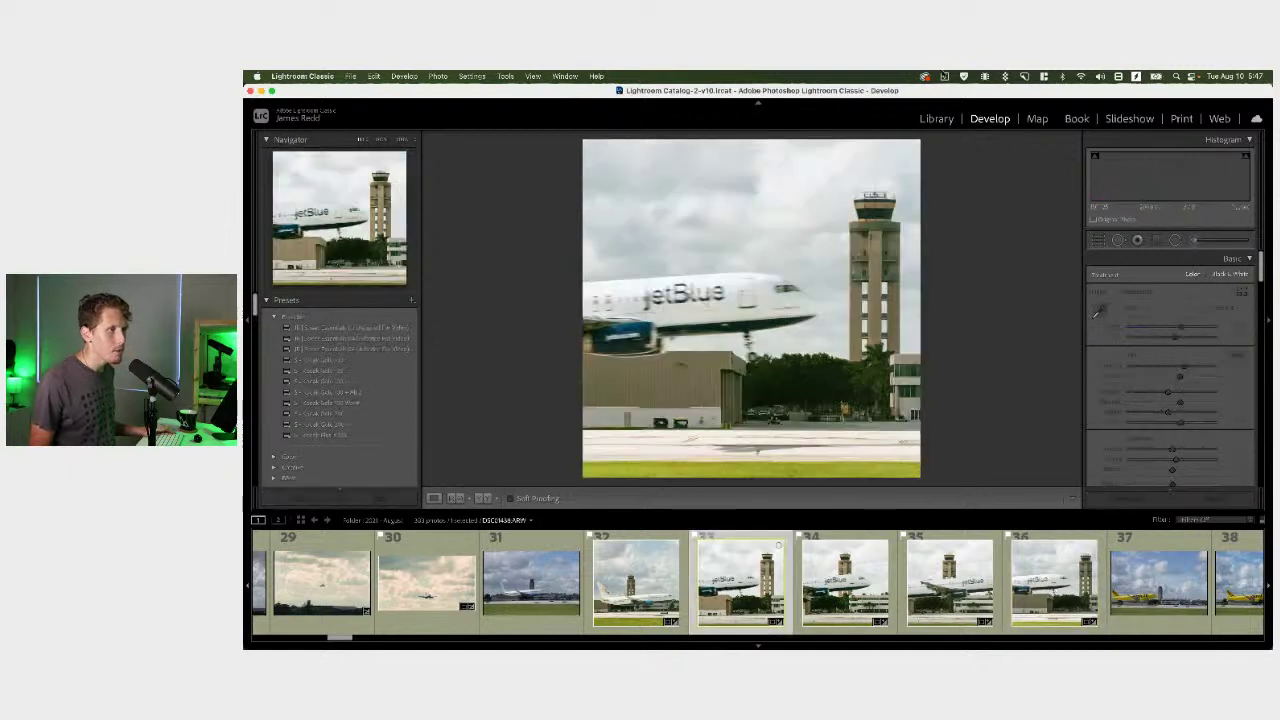
# Return to the Library loupe view and step through the jetBlue series from photo 33 to photo 36
pyautogui.press('e')
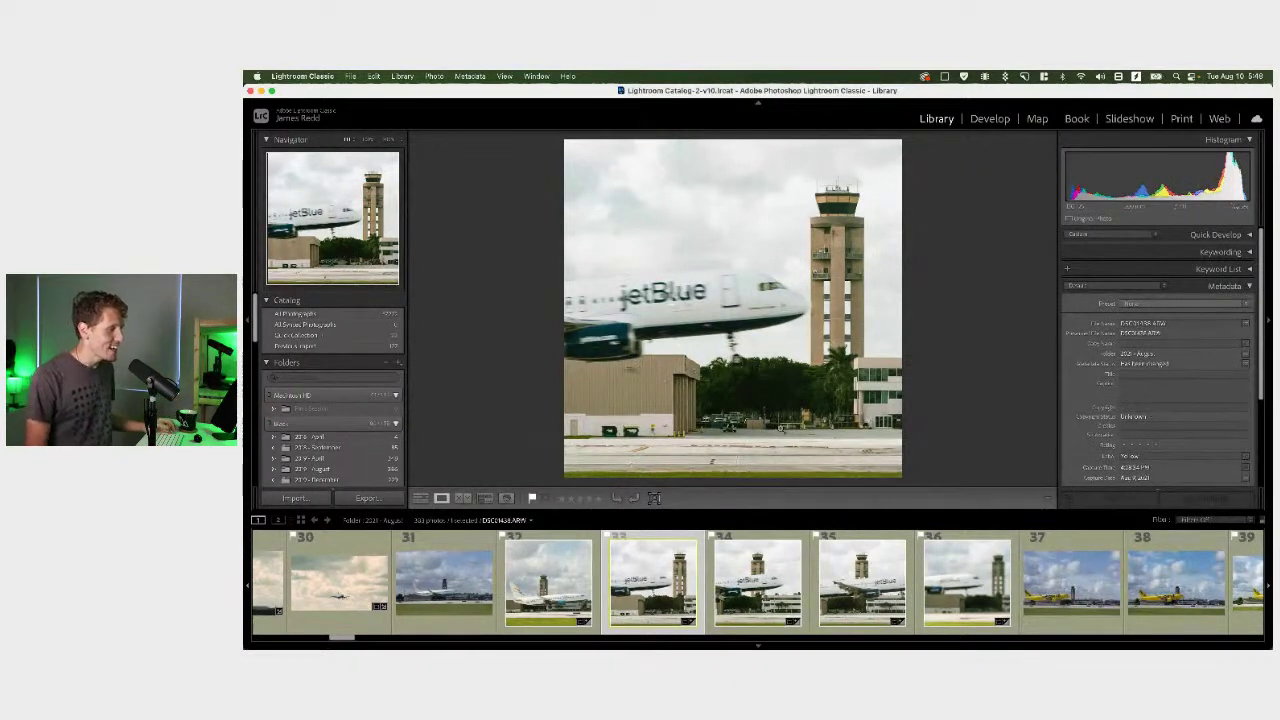
pyautogui.press('Right')
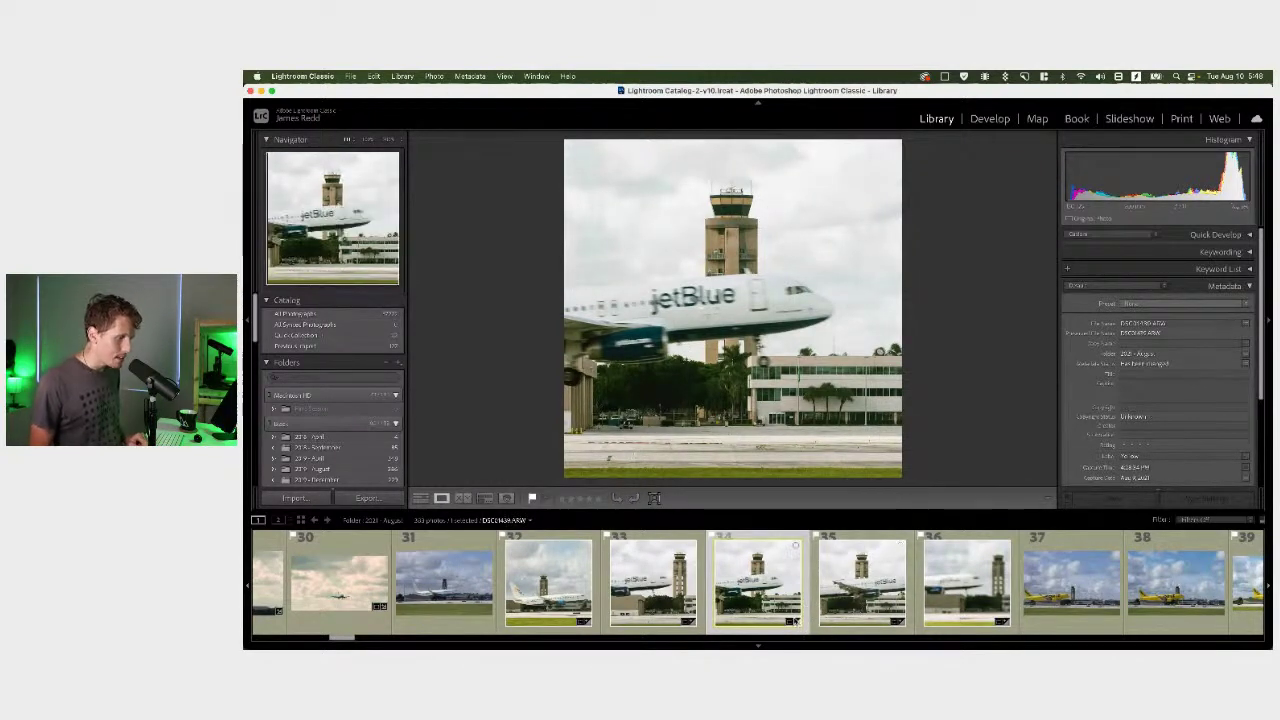
pyautogui.press('Right')
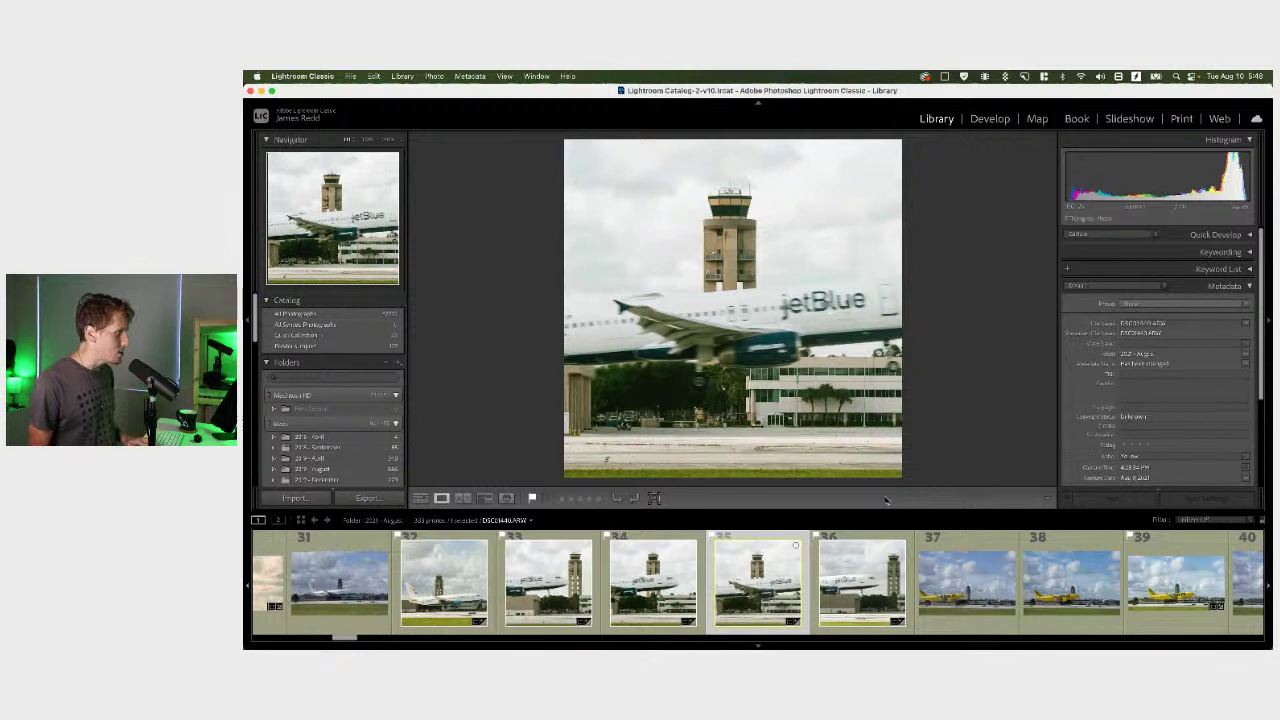
pyautogui.press('Right')
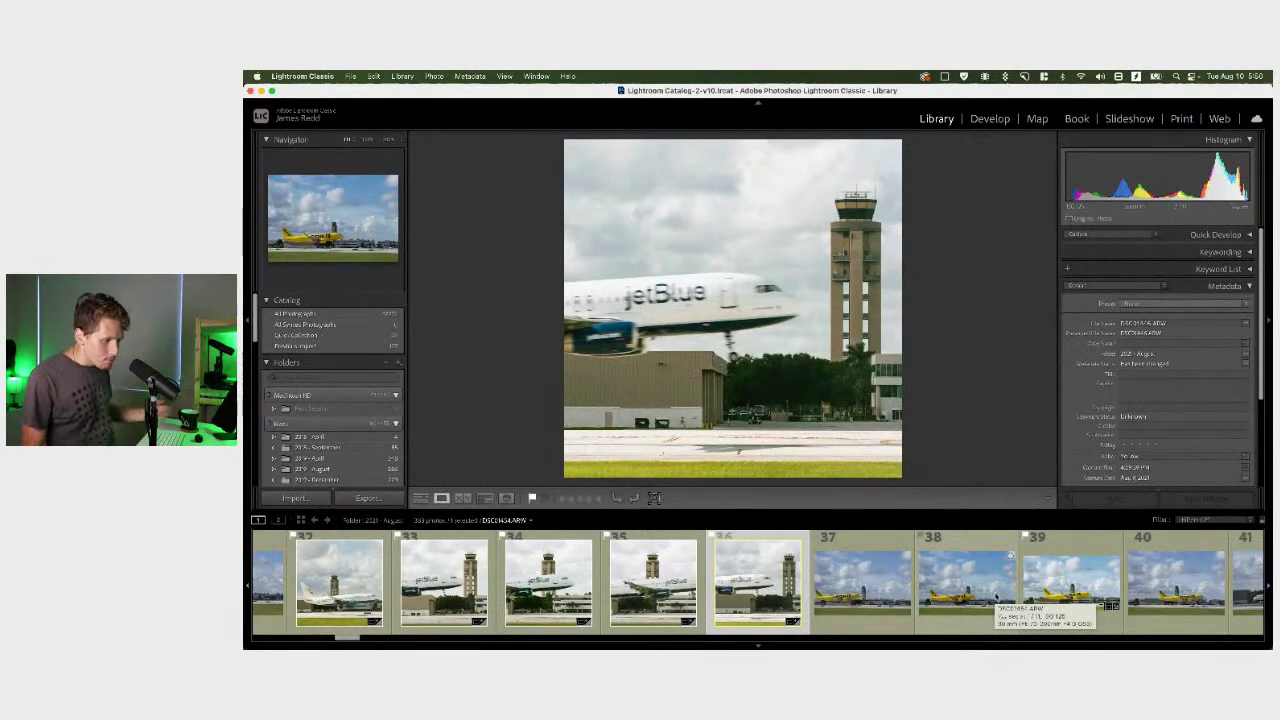
# Inspect the blue-sky Spirit photo 39 up close, and reopen the tighter Spirit photo 20 for comparison
pyautogui.click(1087, 567)
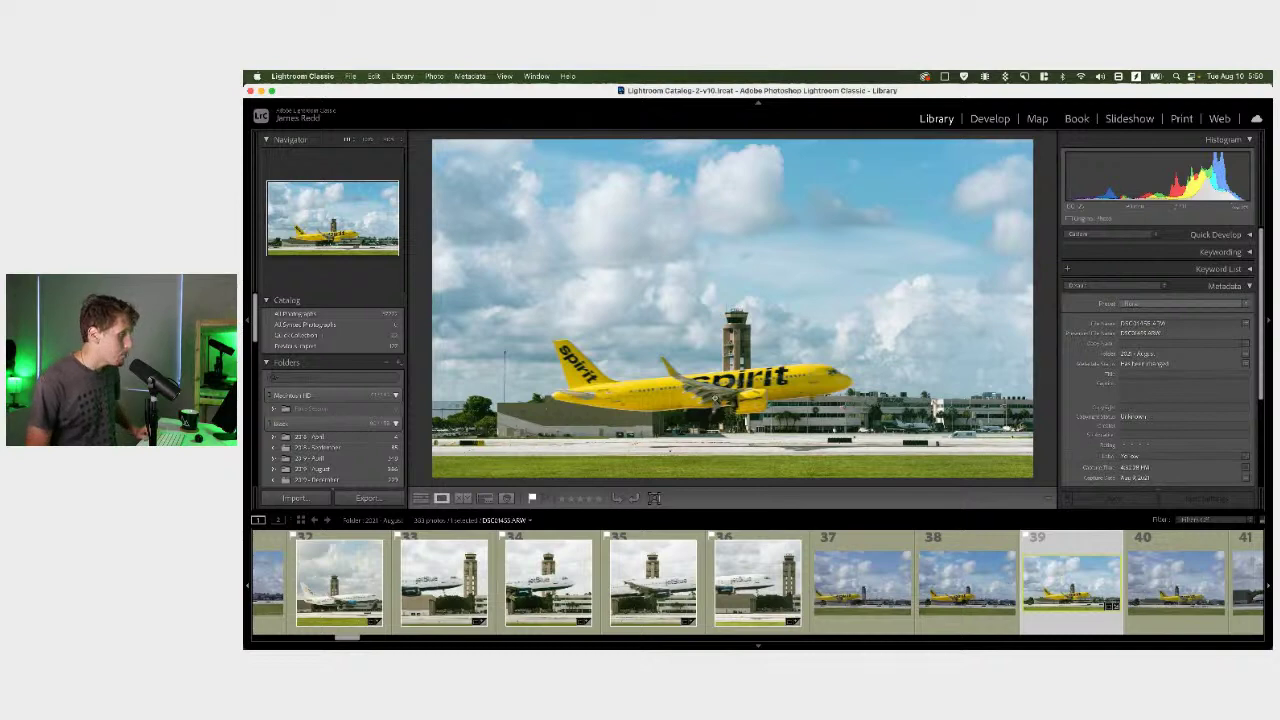
pyautogui.click(738, 402)
pyautogui.click(741, 381)
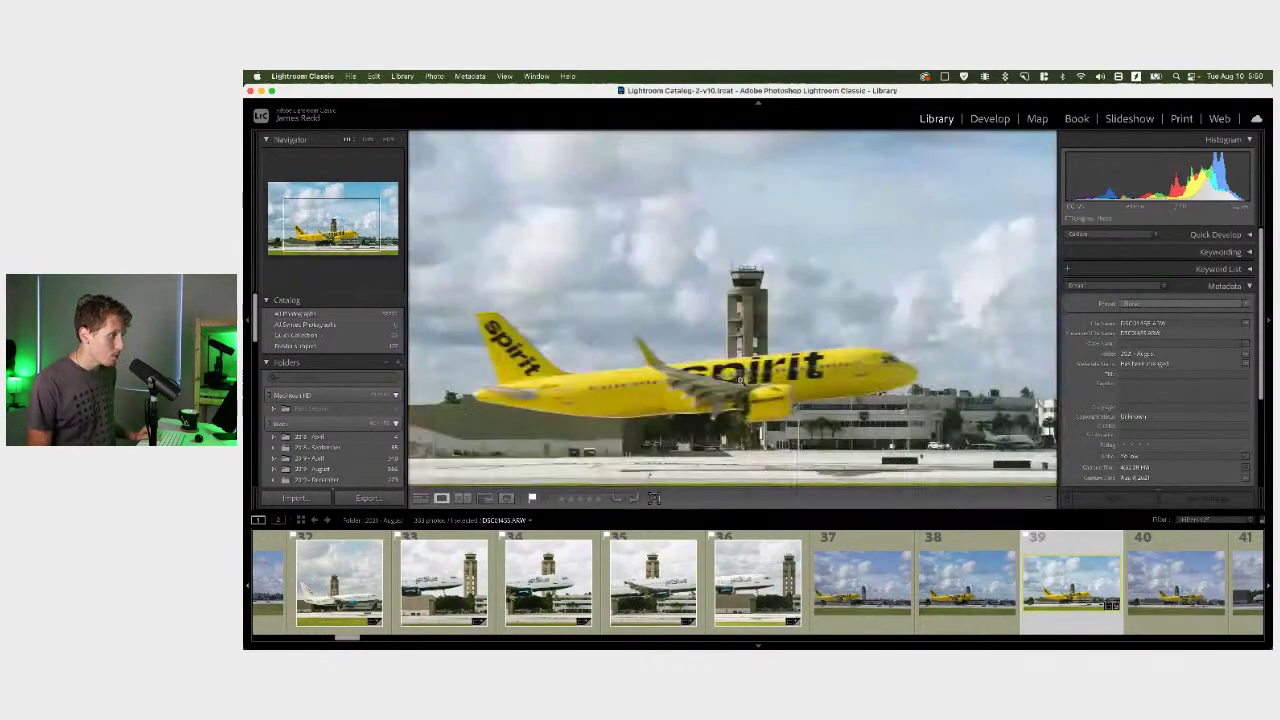
pyautogui.scroll(-10, 700, 605)
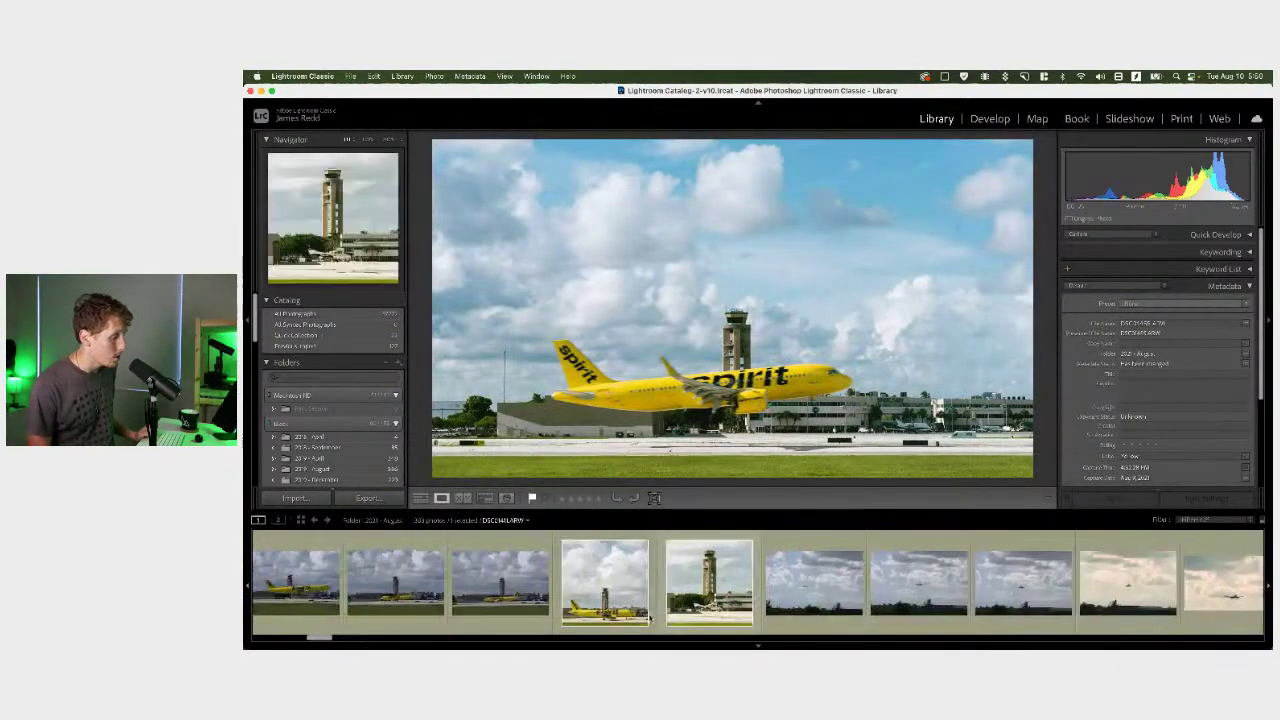
pyautogui.click(640, 595)
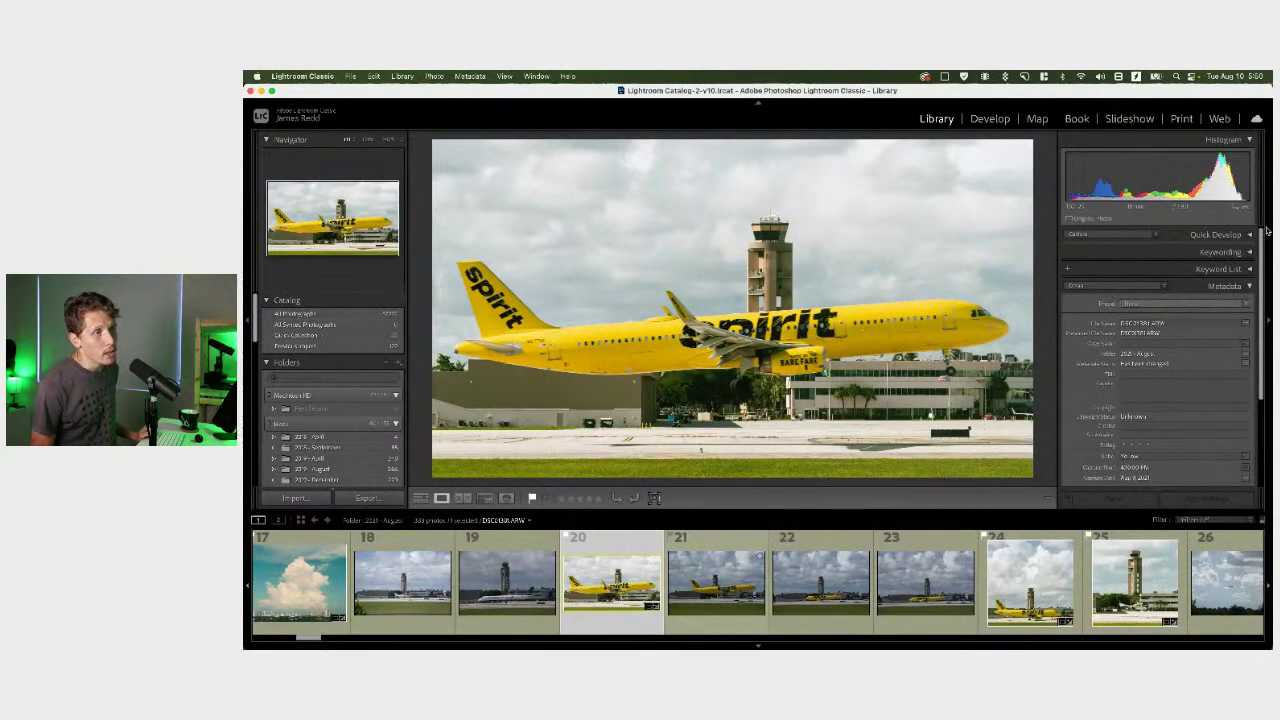
# Browse the filmstrip onward from photo 20 and open the blue-sky Spirit photo 39
pyautogui.scroll(-6, 840, 568)
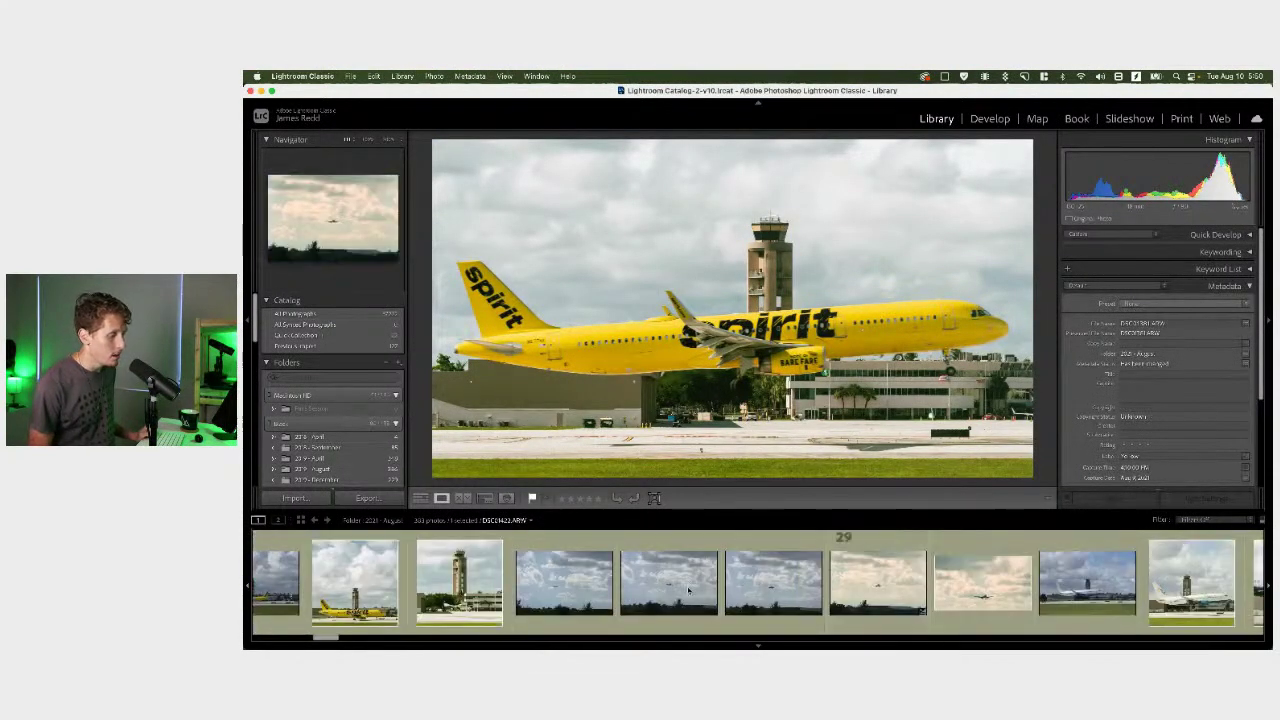
pyautogui.scroll(2, 362, 598)
pyautogui.scroll(-5, 645, 583)
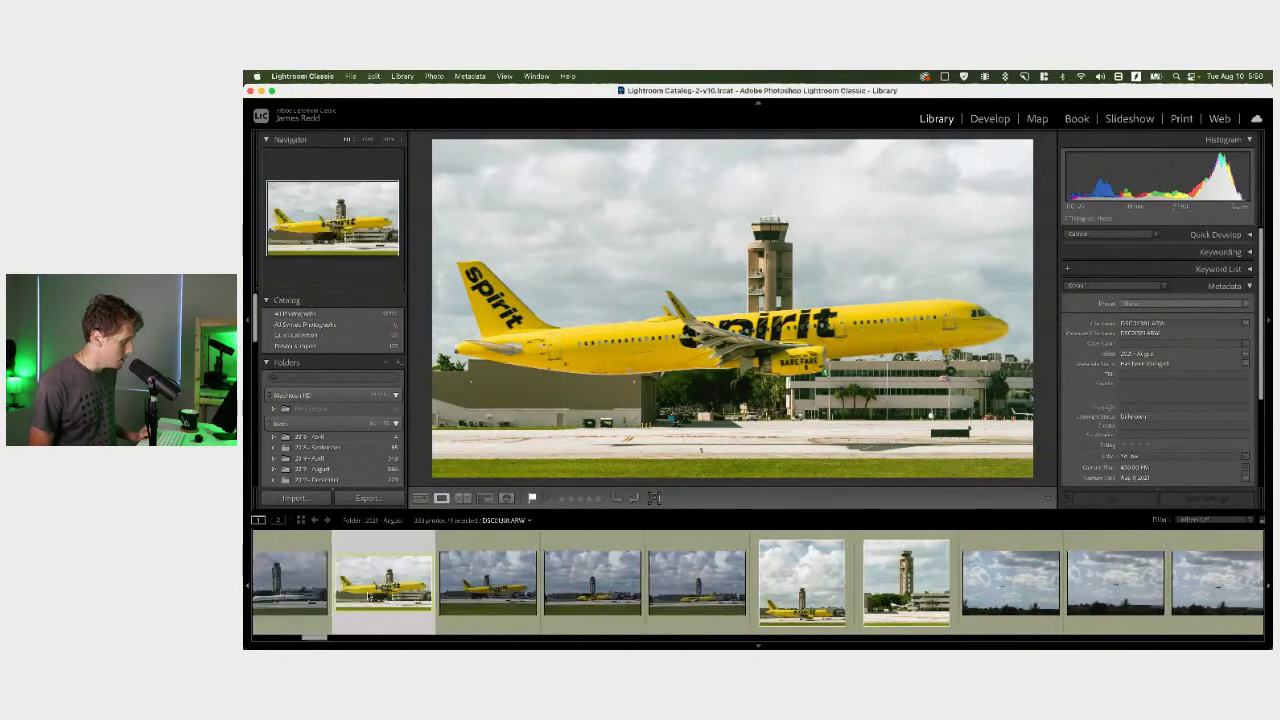
pyautogui.scroll(-5, 645, 583)
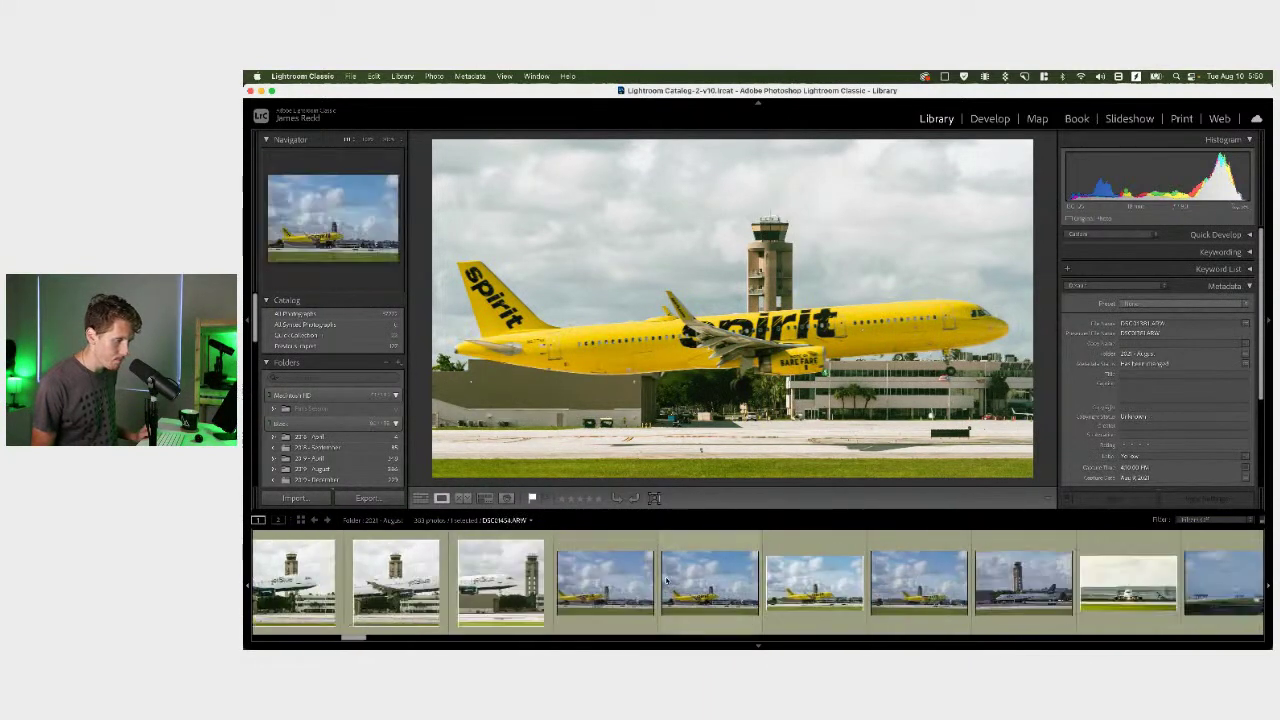
pyautogui.scroll(-2, 712, 585)
pyautogui.click(630, 588)
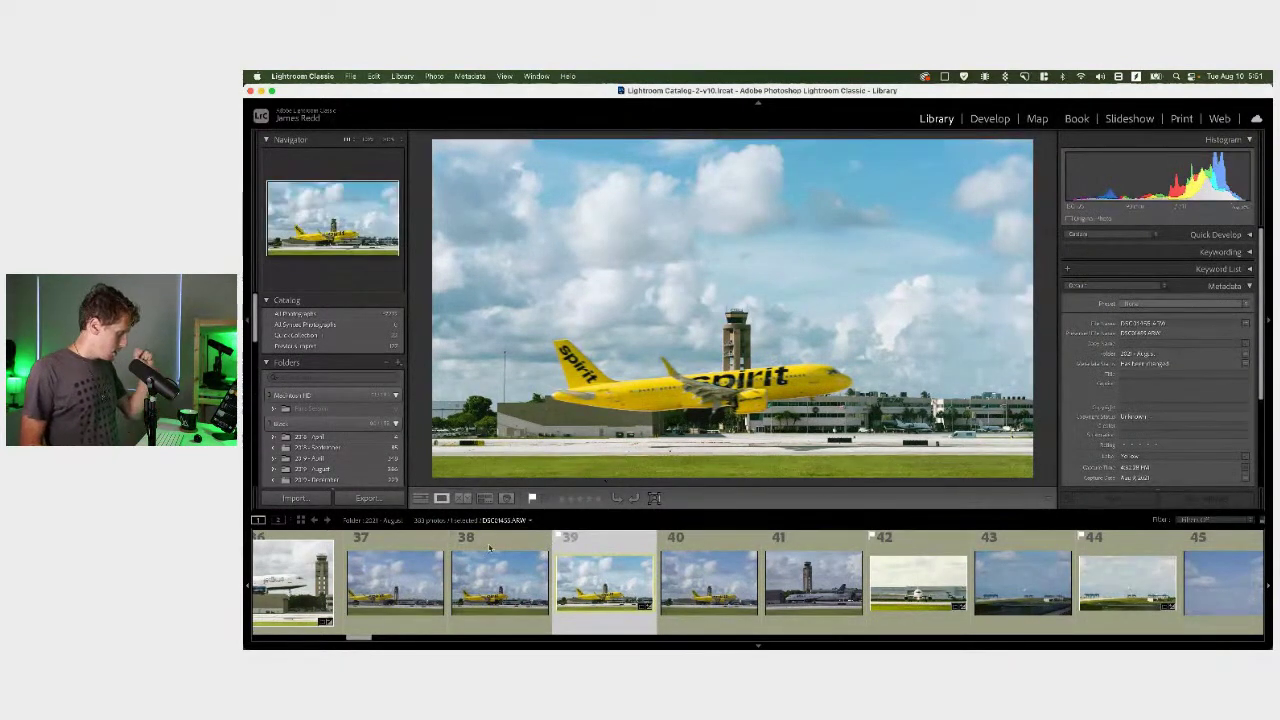
# Open jetBlue photo 36, with the nose beside the control tower, in the Develop module
pyautogui.hscroll(-2, 500, 575)
pyautogui.click(489, 578)
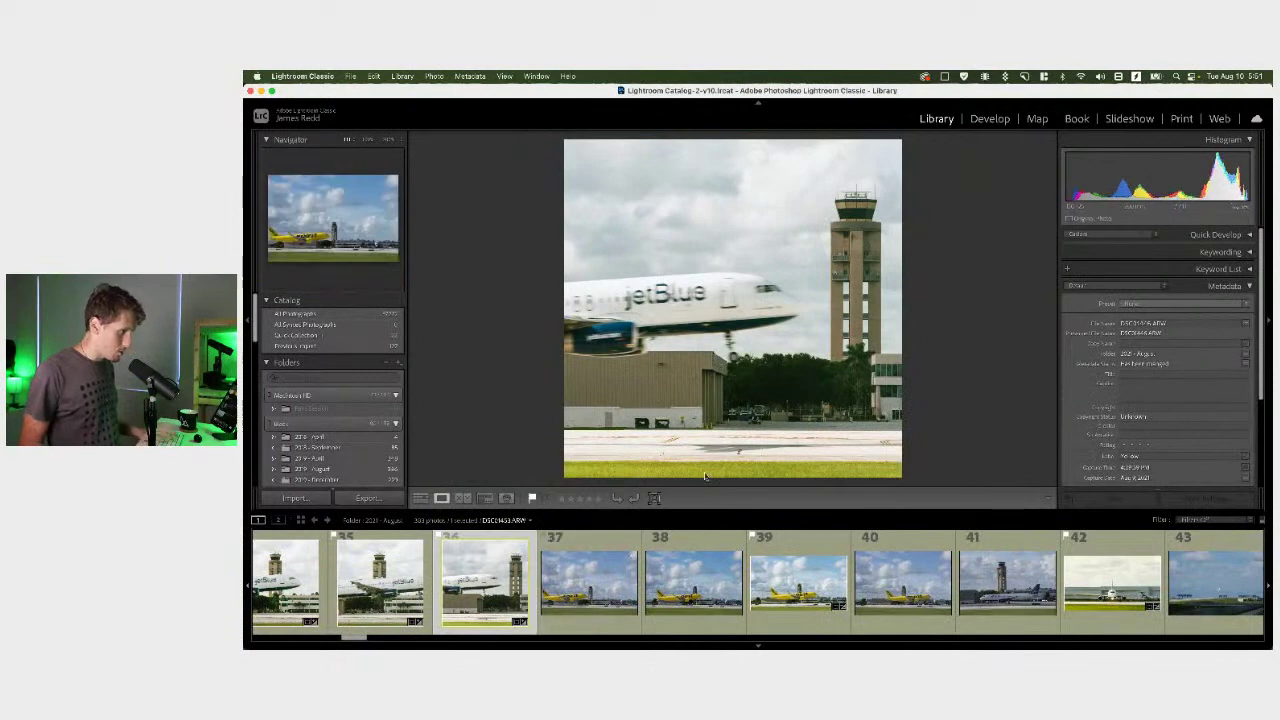
pyautogui.click(978, 121)
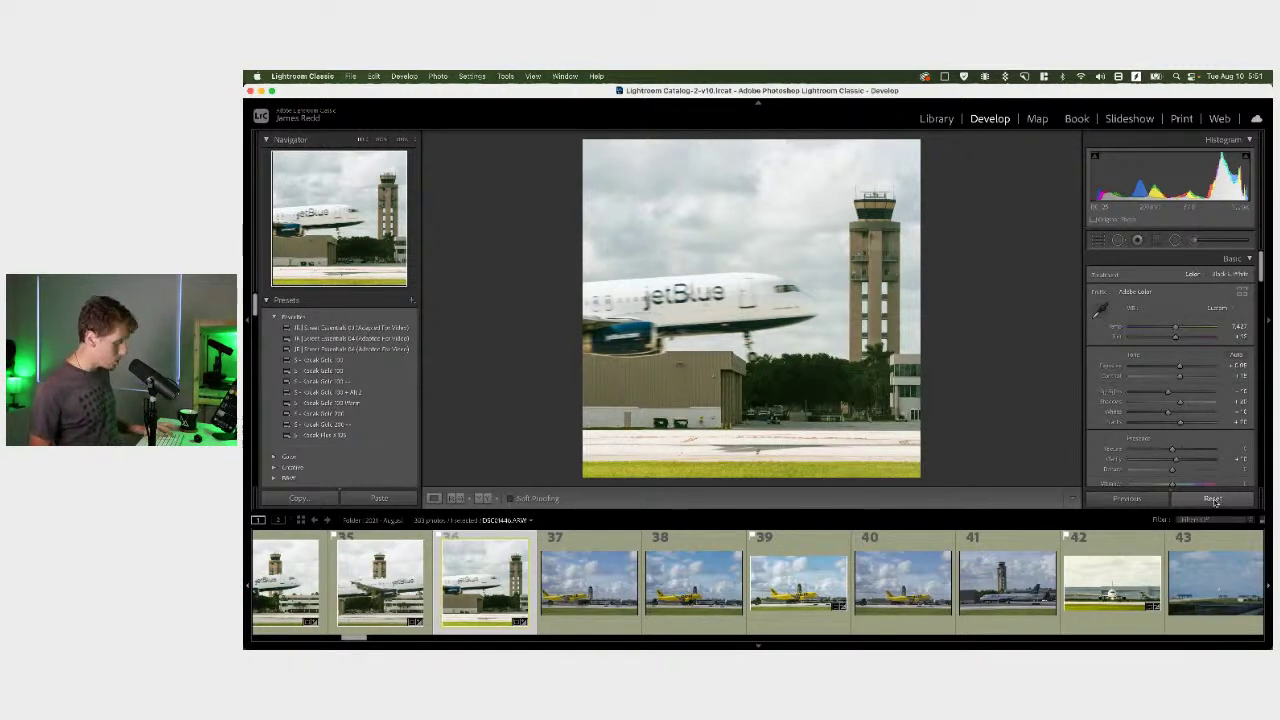
# Reset all edits on jetBlue photo 36 to inspect the original sky up close, and undo the reset
pyautogui.click(1213, 499)
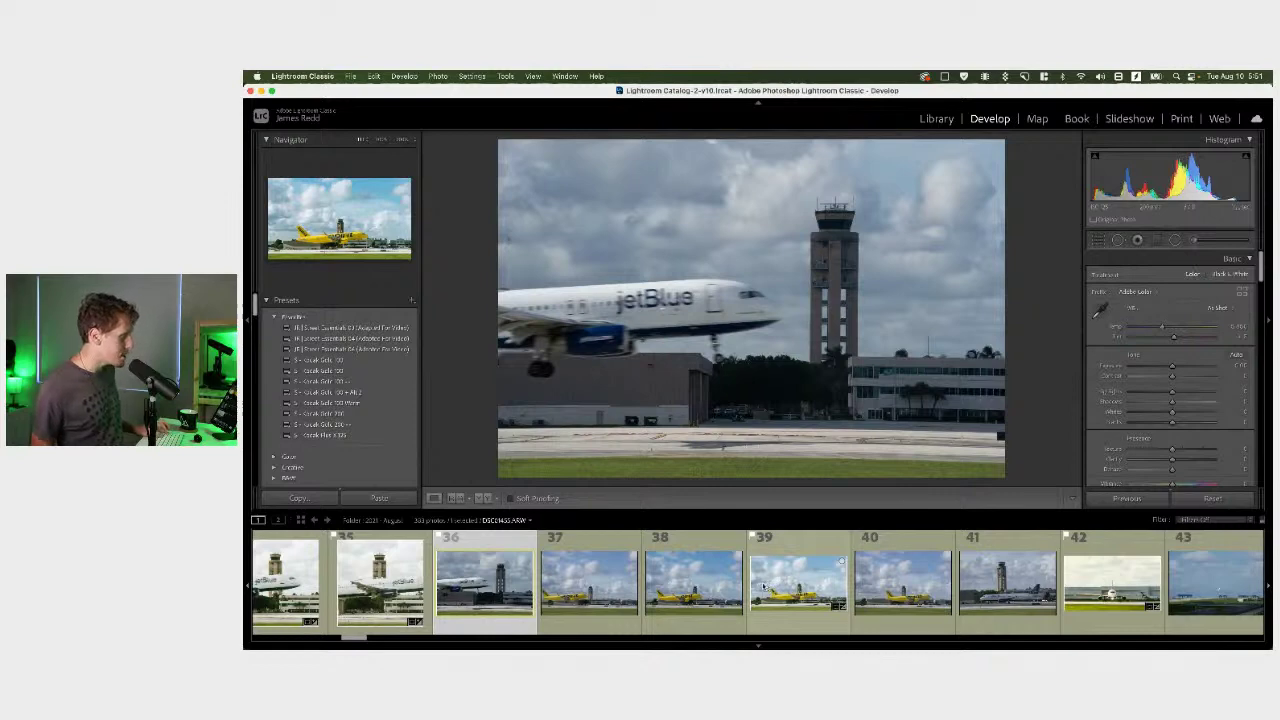
pyautogui.click(508, 236)
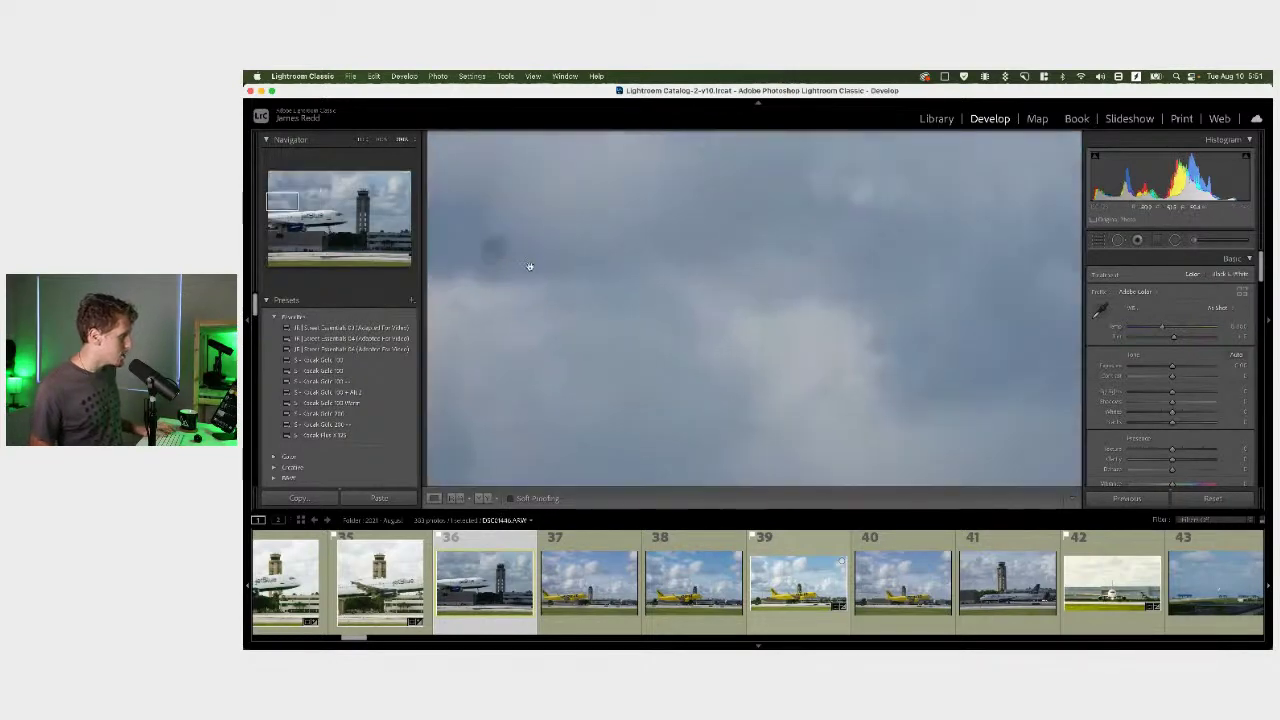
pyautogui.click(531, 265)
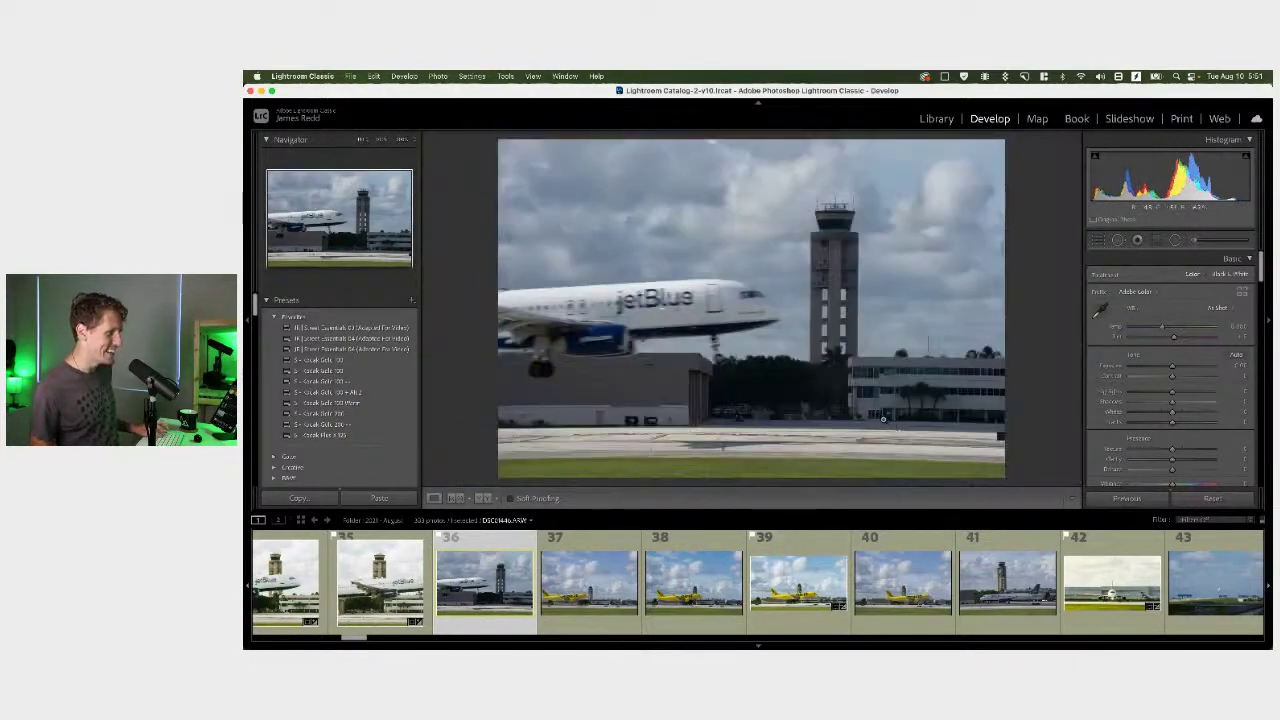
pyautogui.press('super+z')
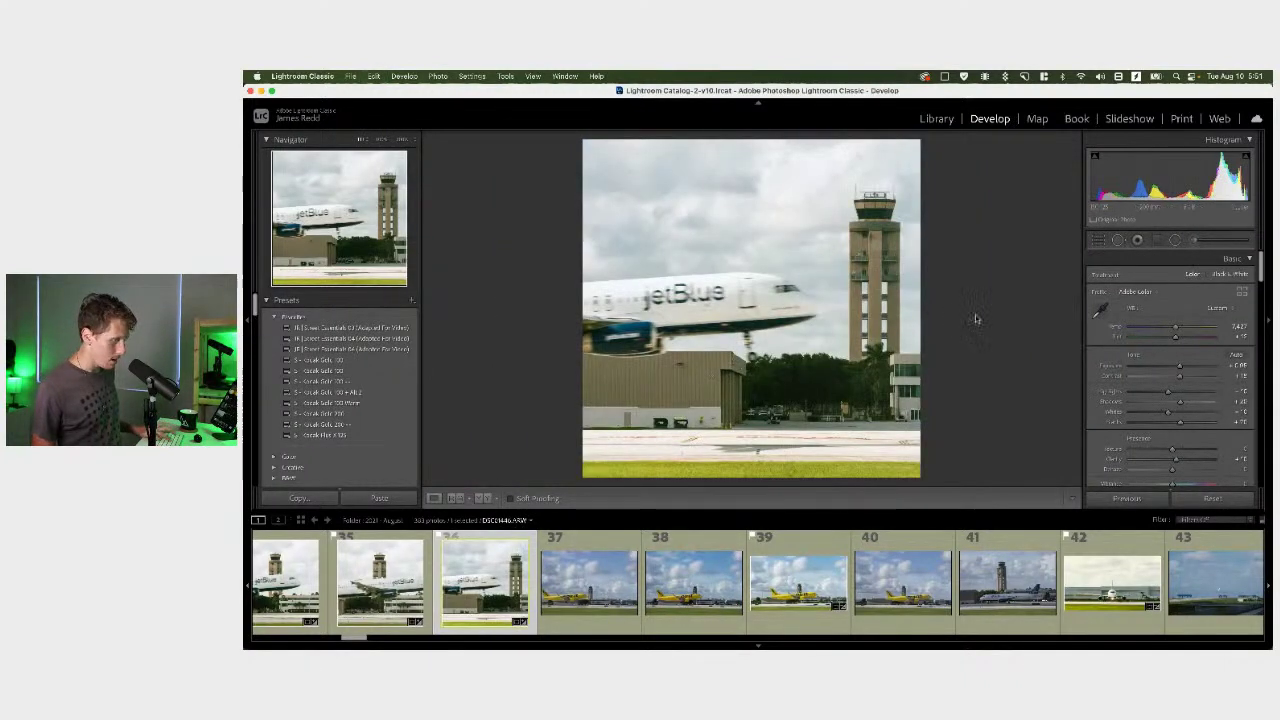
# Try a wider crop on jetBlue photo 36 by resetting the crop and adjusting its upper-right corner, and undo the crop changes
pyautogui.click(1100, 241)
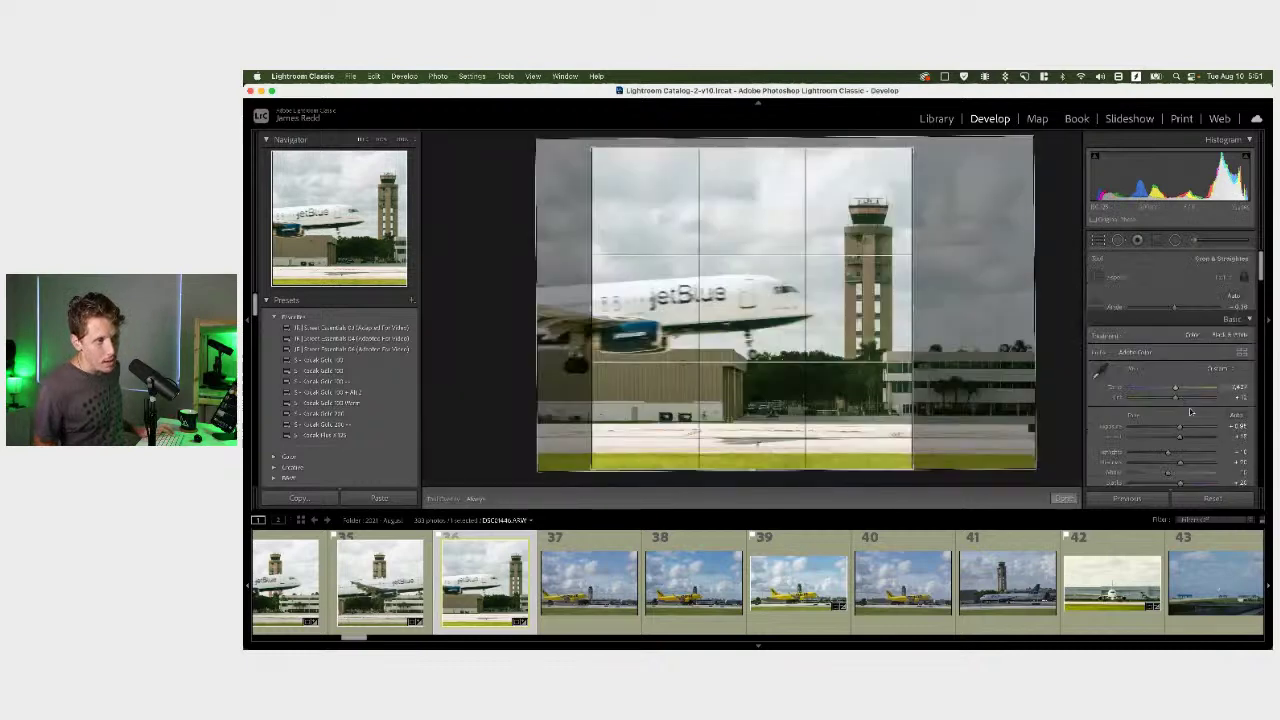
pyautogui.click(1213, 343)
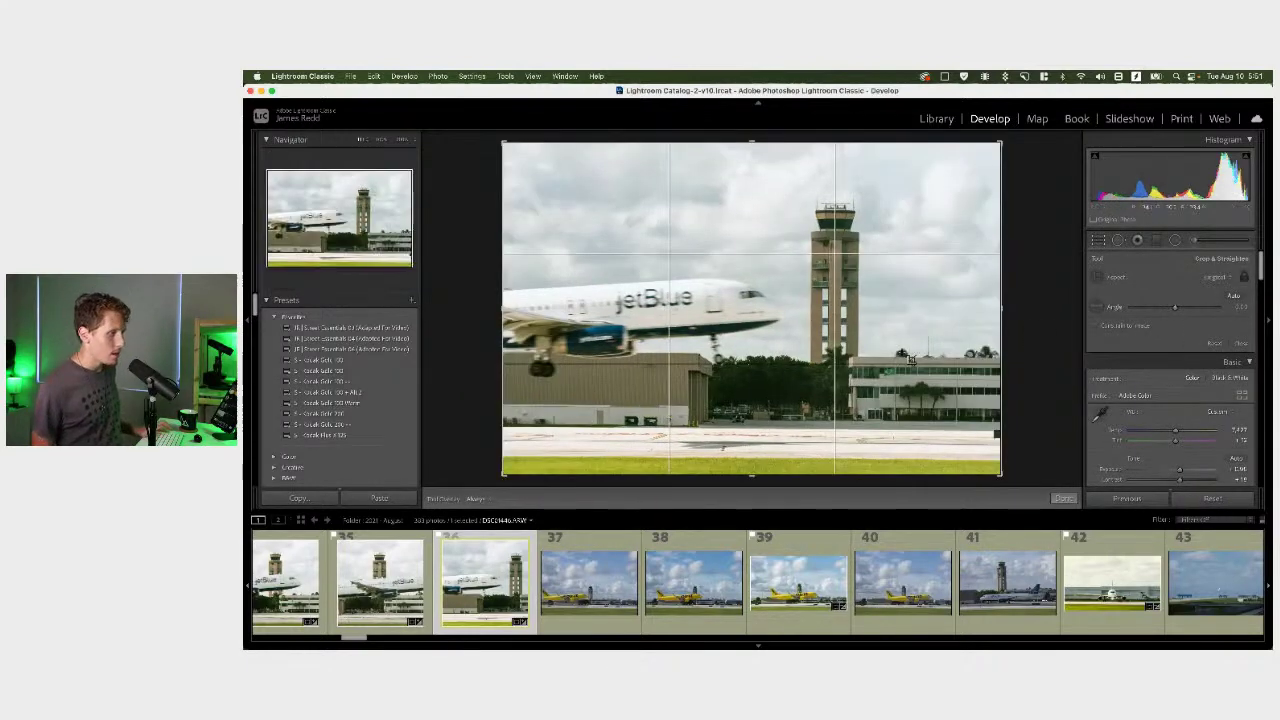
pyautogui.moveTo(1000, 143); pyautogui.dragTo(976, 137)
pyautogui.press('Return')
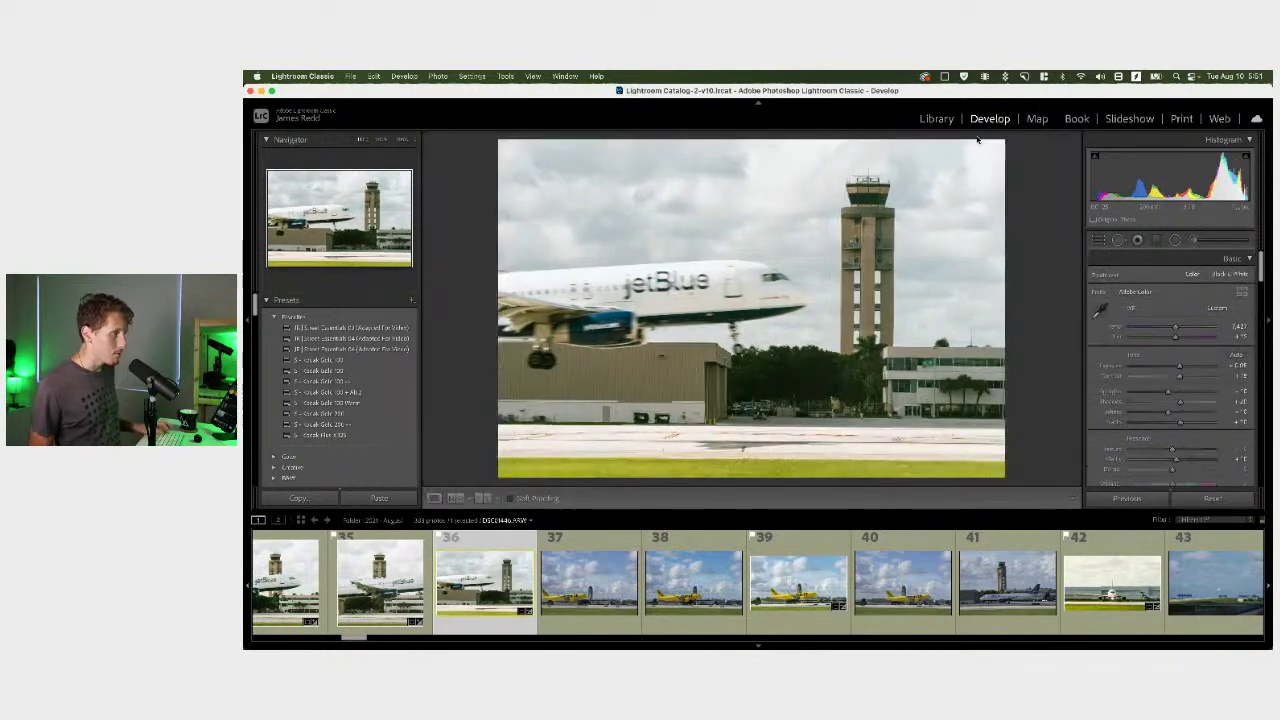
pyautogui.press('super+z')
pyautogui.press('super+z')
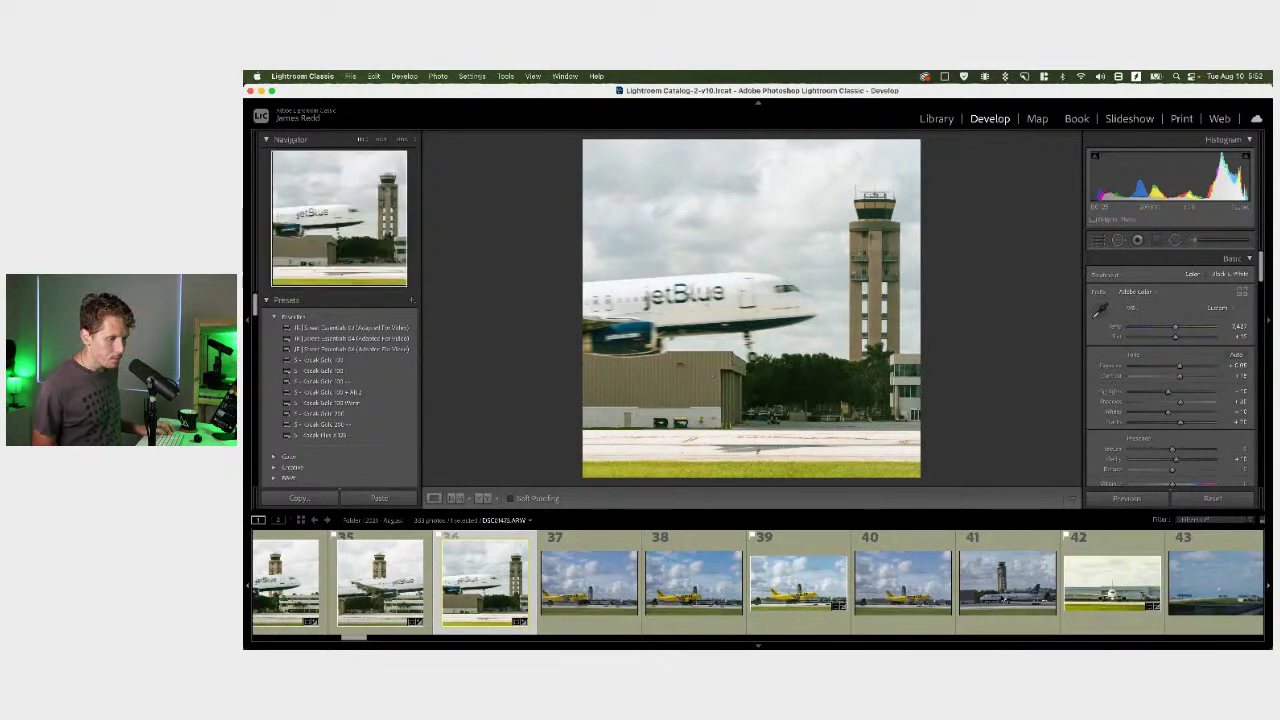
# View the blue-sky Spirit photo 39, the head-on plane photo 42 and the distant takeoff photo 44 in turn
pyautogui.click(790, 597)
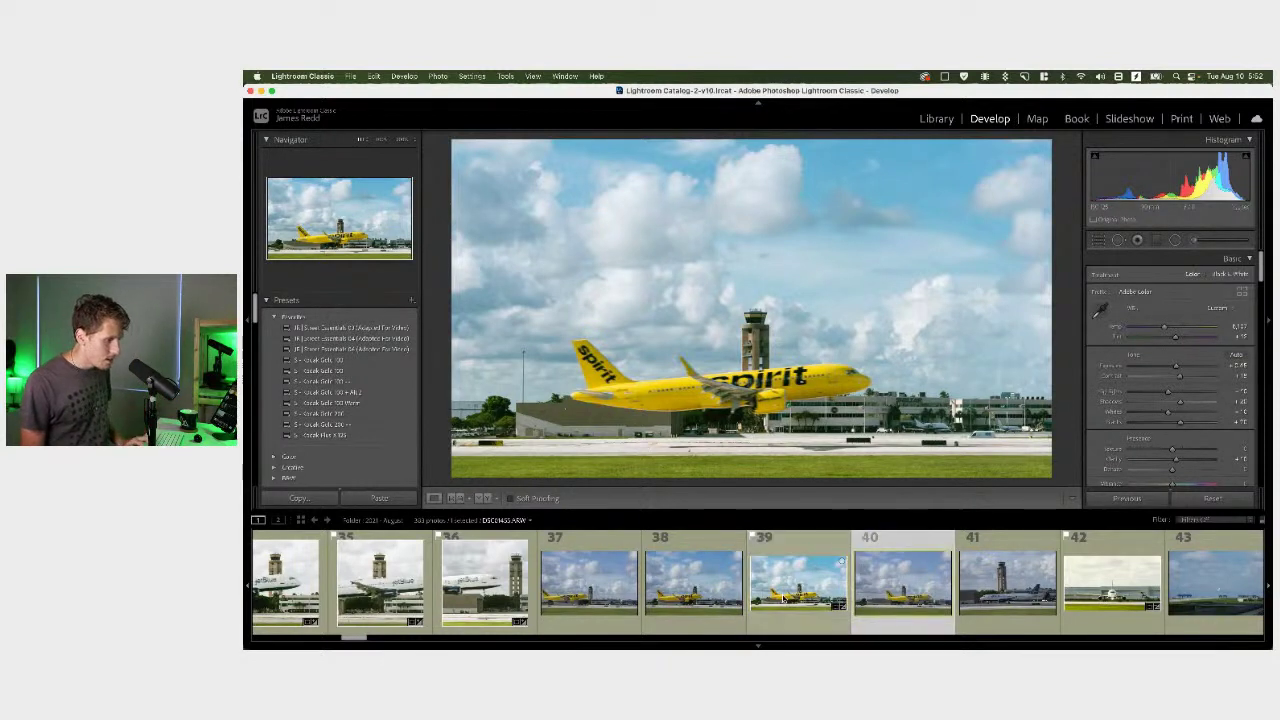
pyautogui.press('super+z')
pyautogui.scroll(-1, 780, 600)
pyautogui.scroll(1, 776, 605)
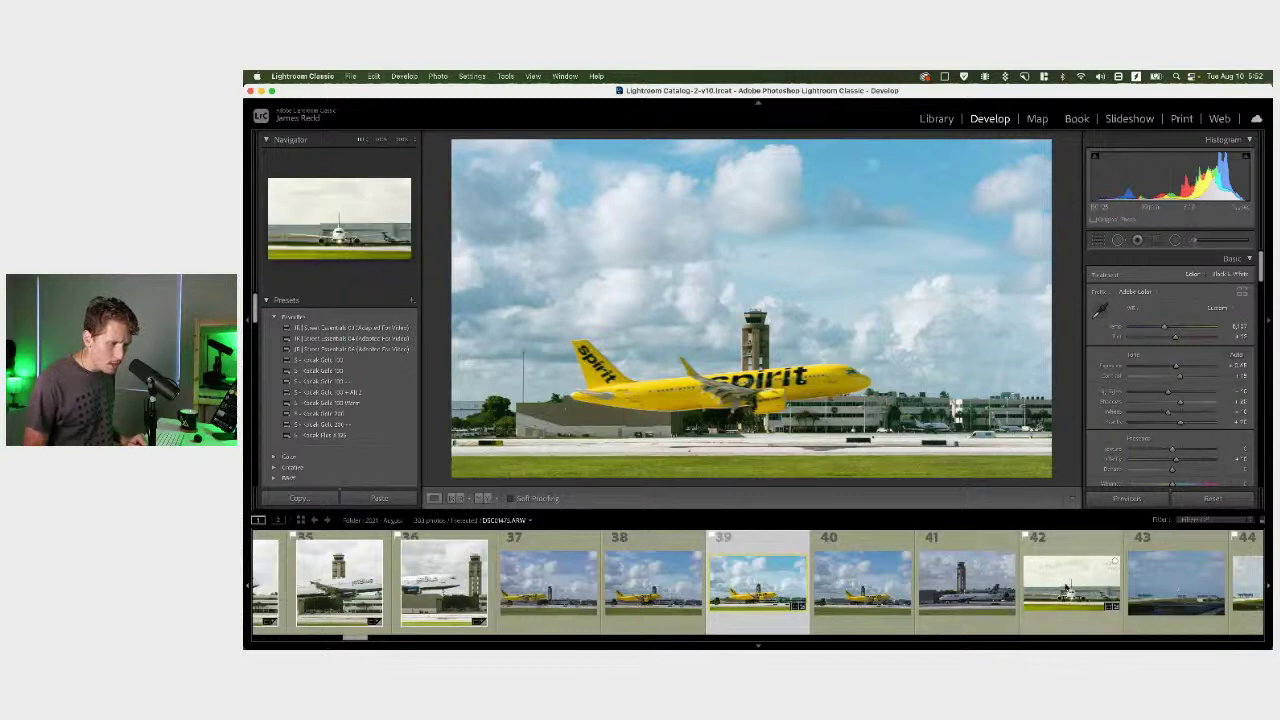
pyautogui.click(1062, 600)
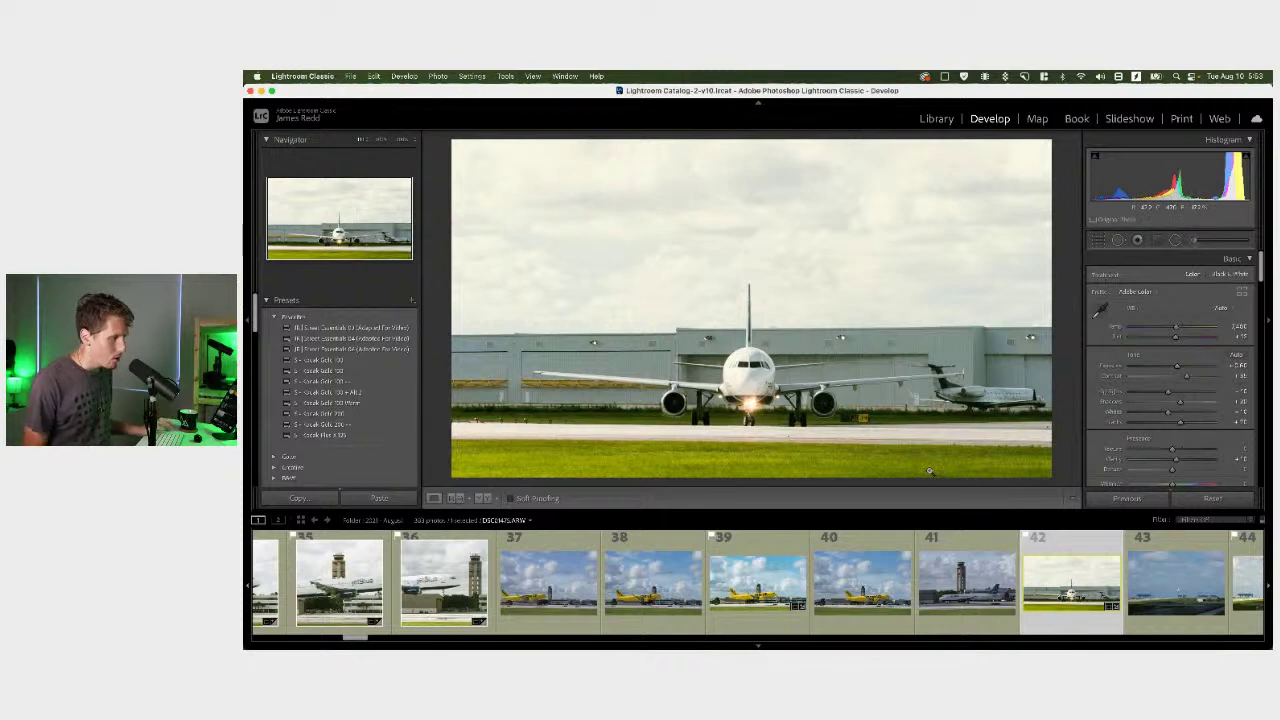
pyautogui.scroll(-1, 1000, 590)
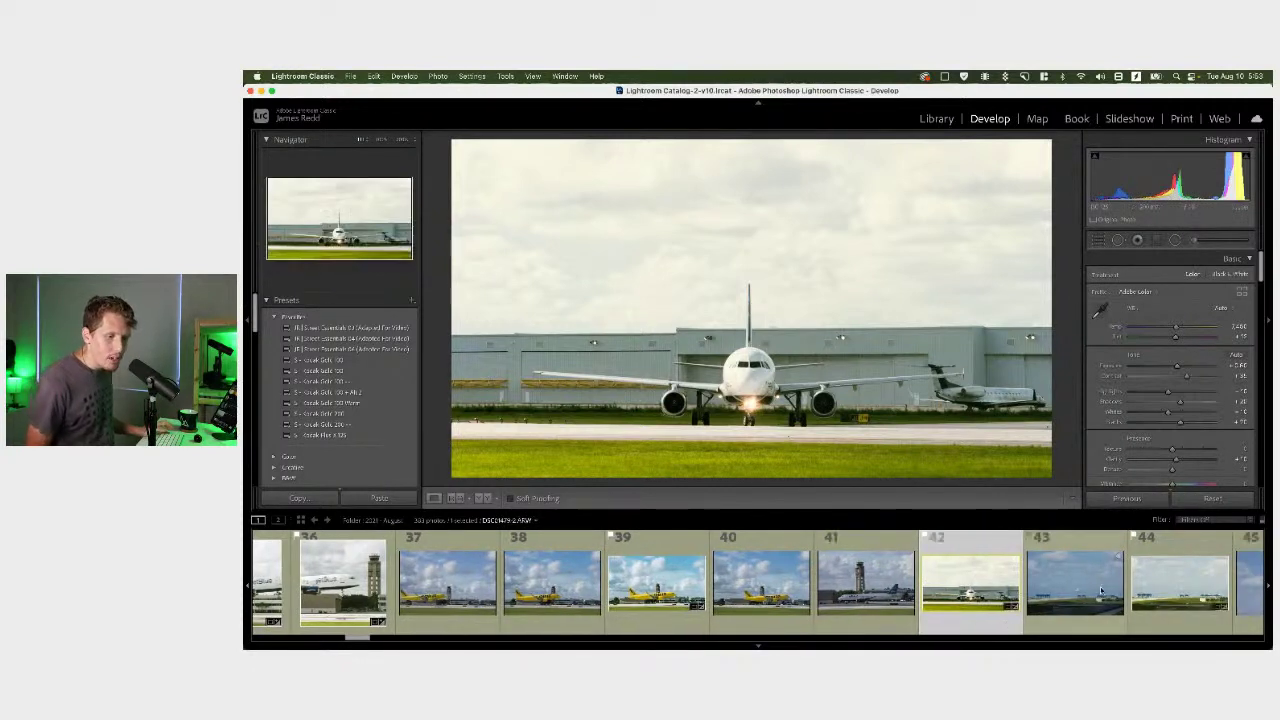
pyautogui.click(1131, 590)
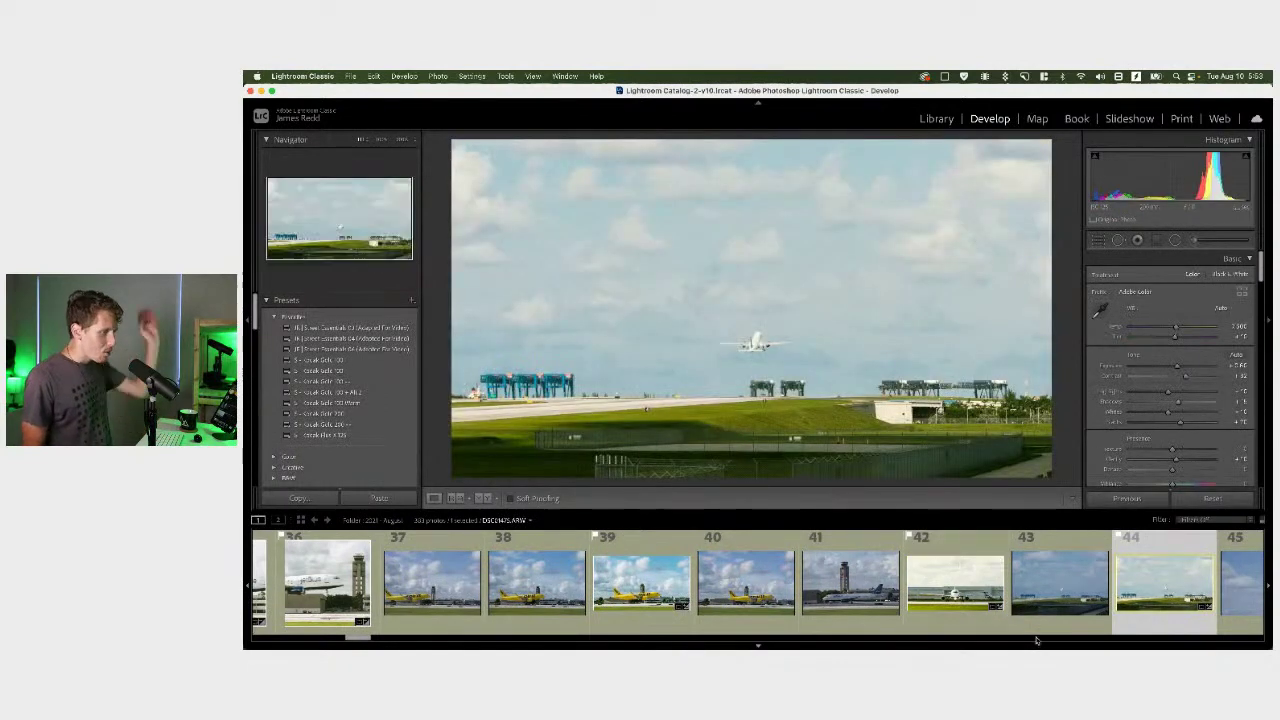
pyautogui.scroll(-1, 967, 560)
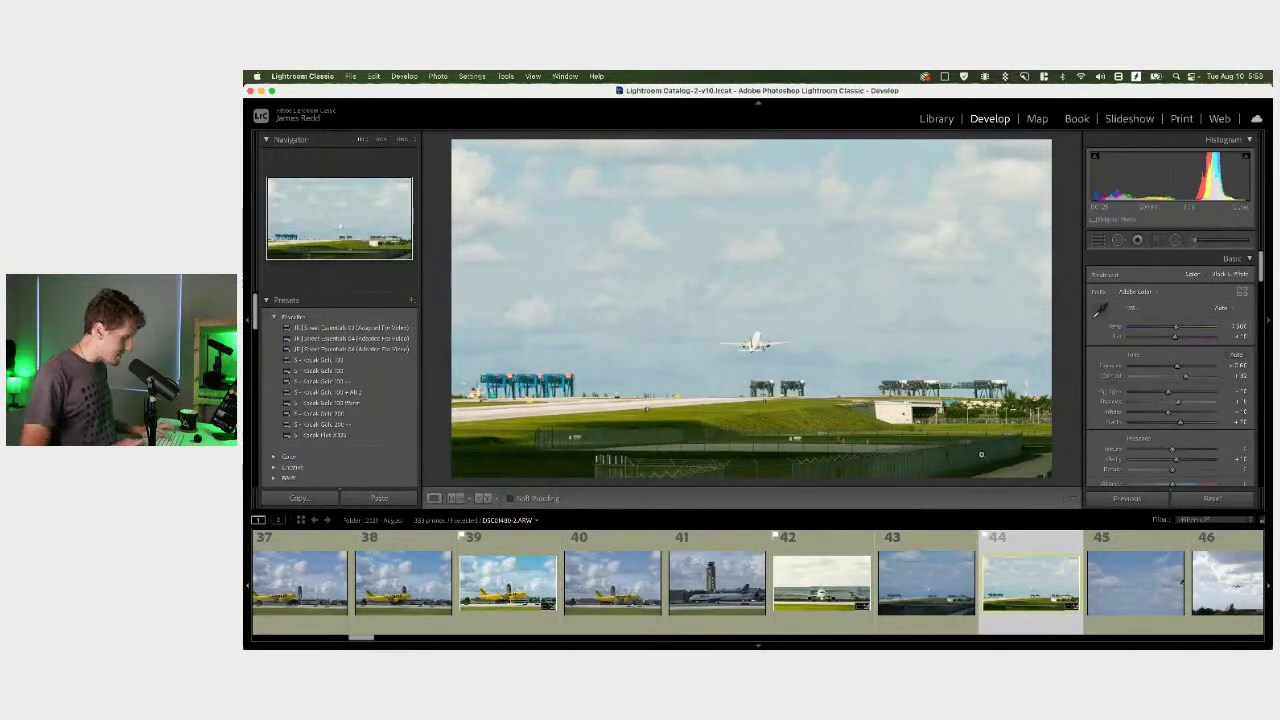
# Try a lower crop position on takeoff photo 44 that includes more of the foreground fence, and undo the crop change
pyautogui.press('r')
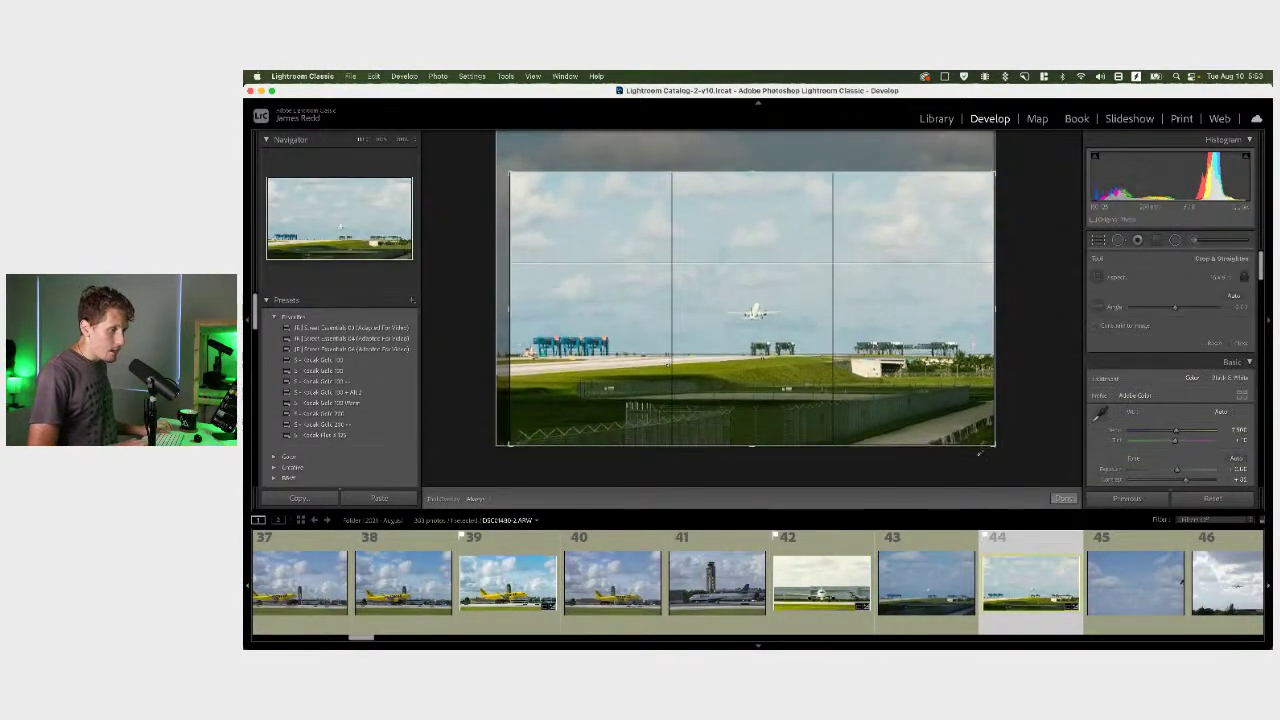
pyautogui.press('Return')
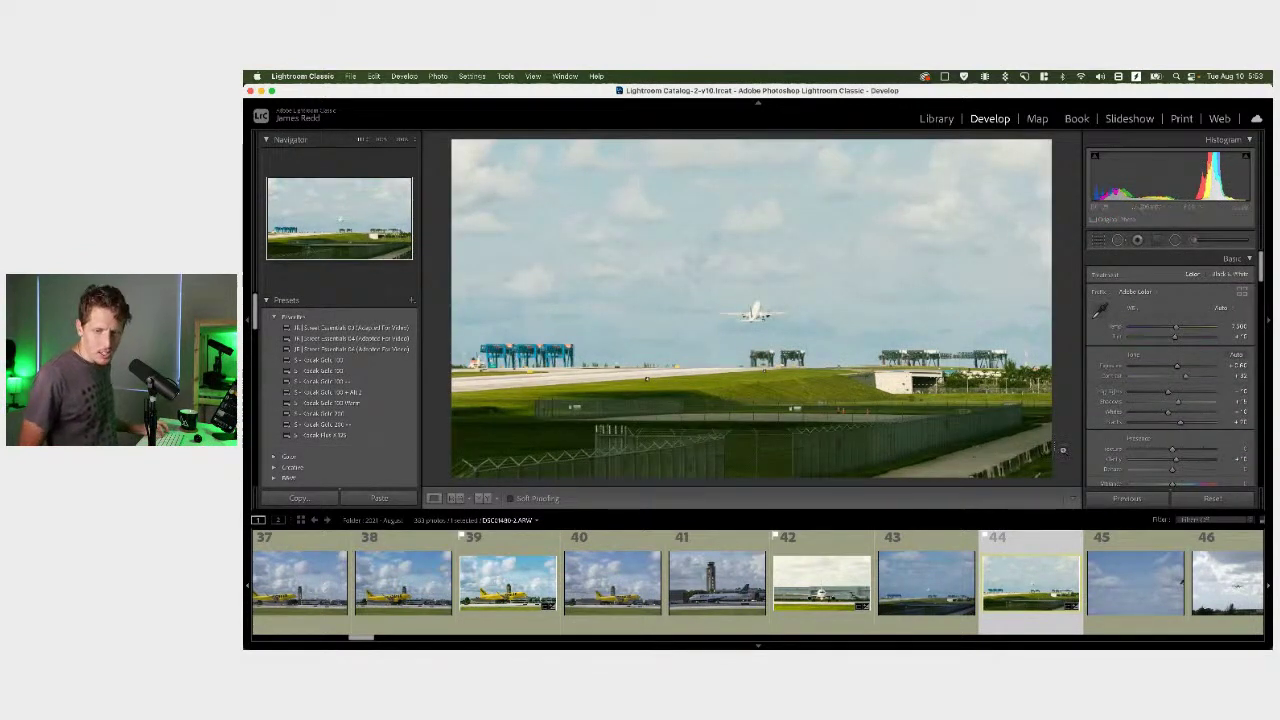
pyautogui.press('super+z')
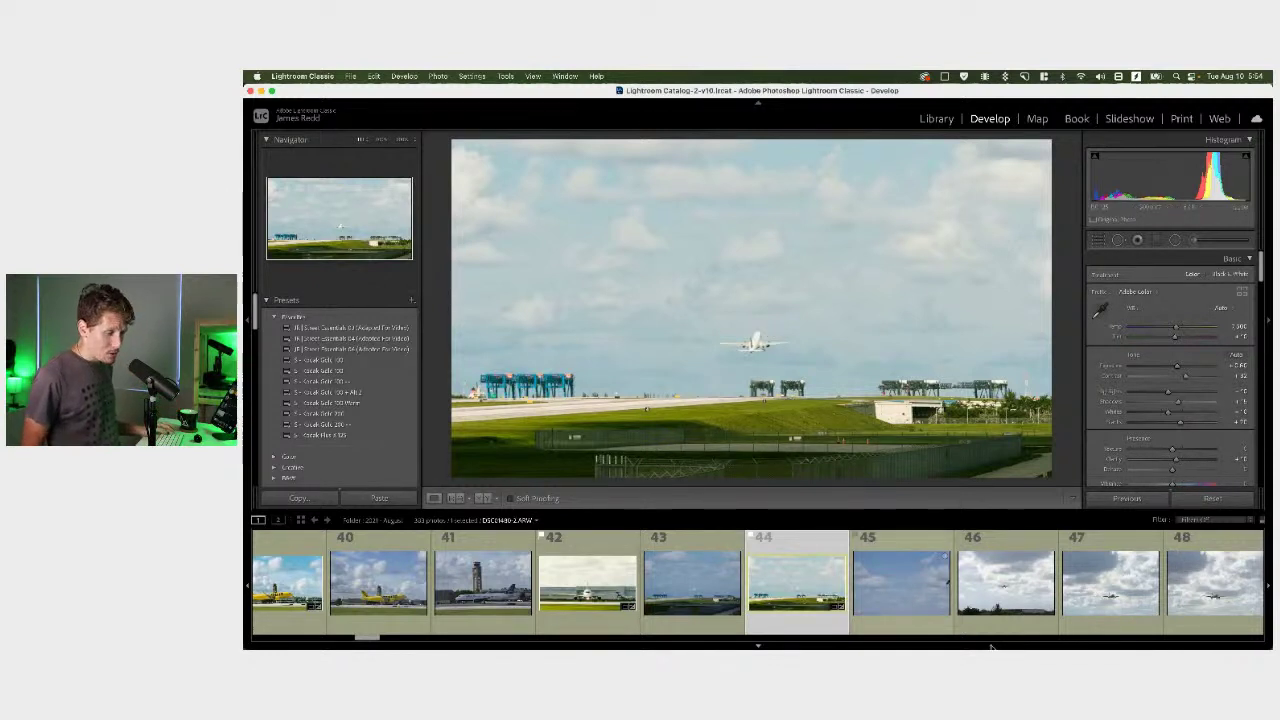
# Step through photos 46, 47 and 48 of the plane approaching against the cloudy sky
pyautogui.scroll(-1, 880, 610)
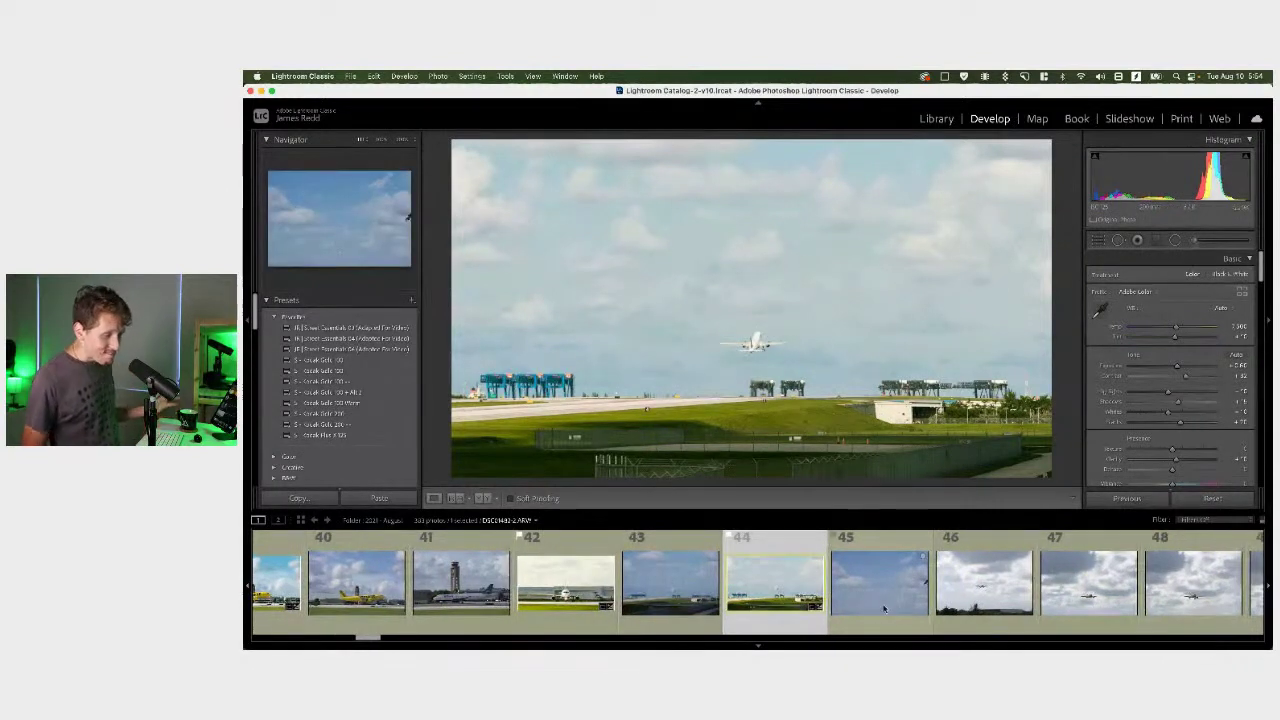
pyautogui.scroll(-1, 872, 598)
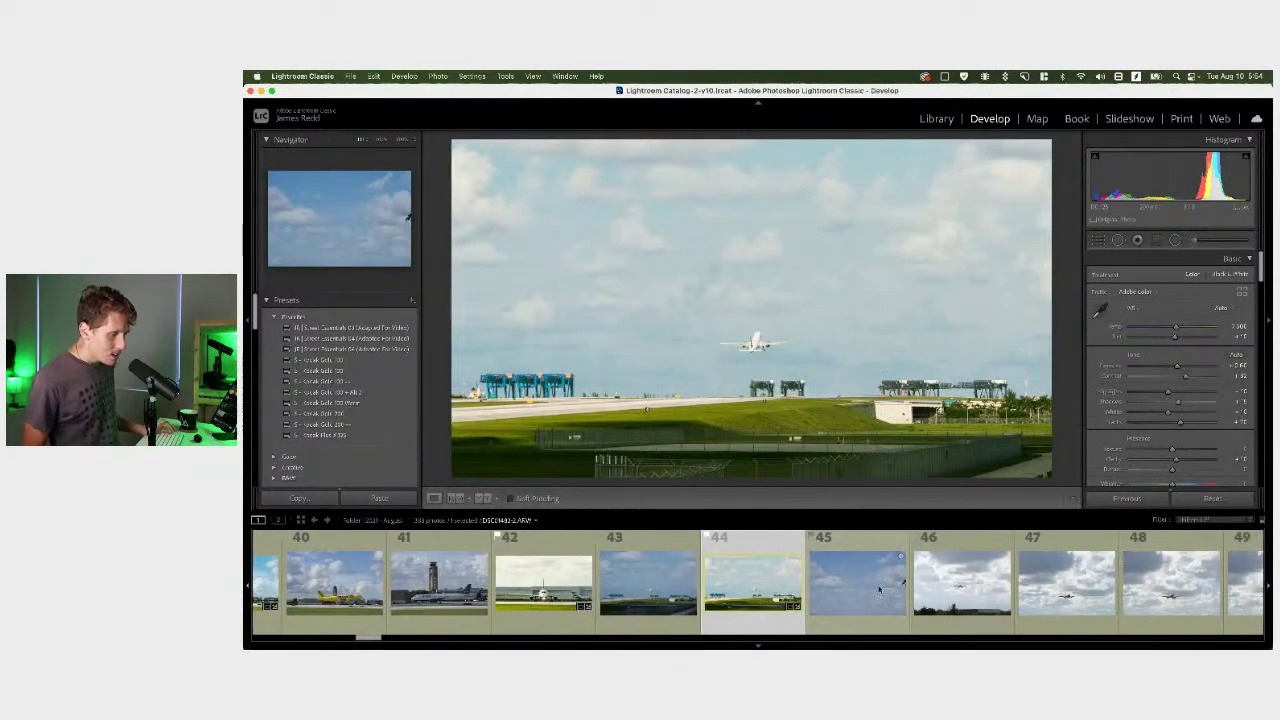
pyautogui.click(958, 580)
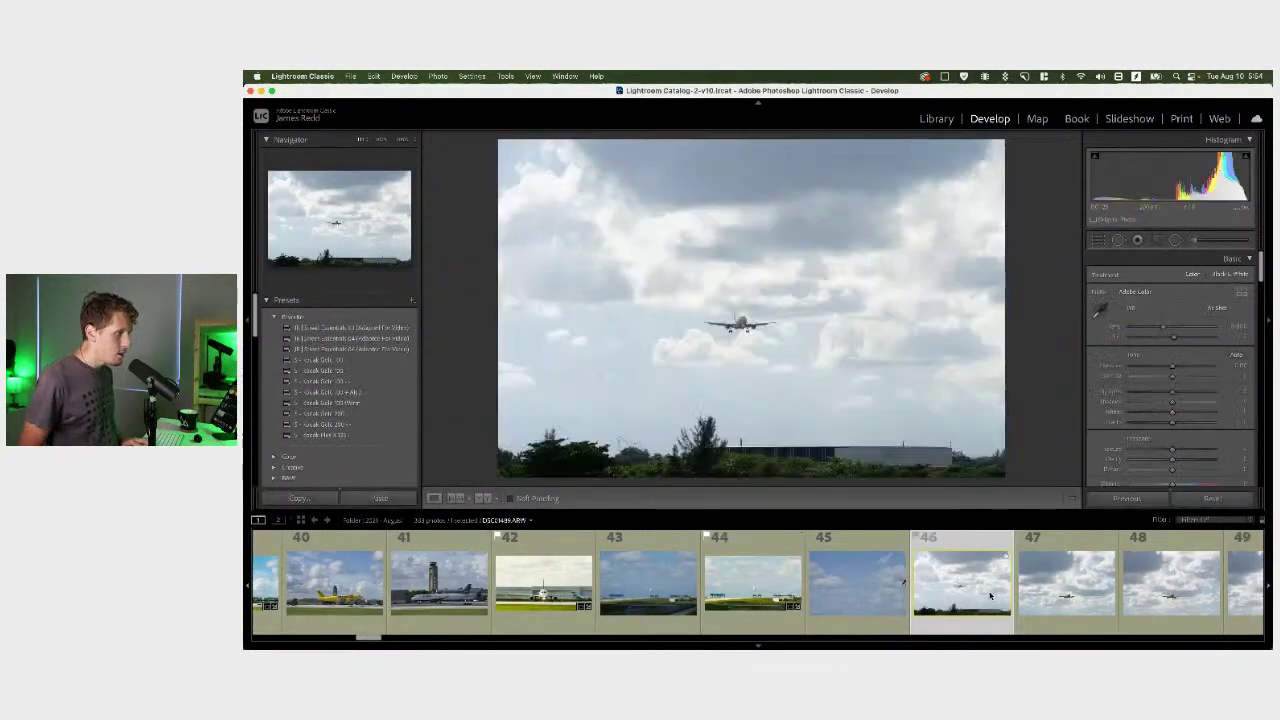
pyautogui.press('Right')
pyautogui.scroll(-5, 970, 588)
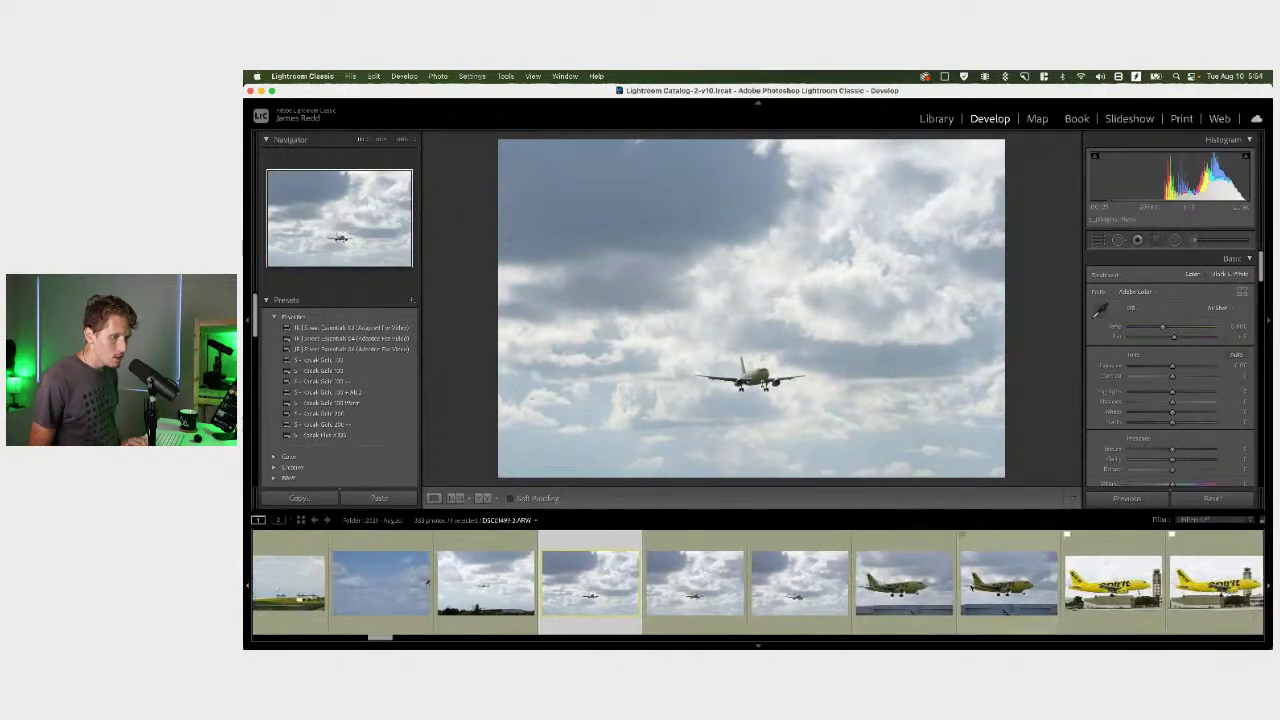
pyautogui.click(688, 605)
pyautogui.scroll(1, 689, 590)
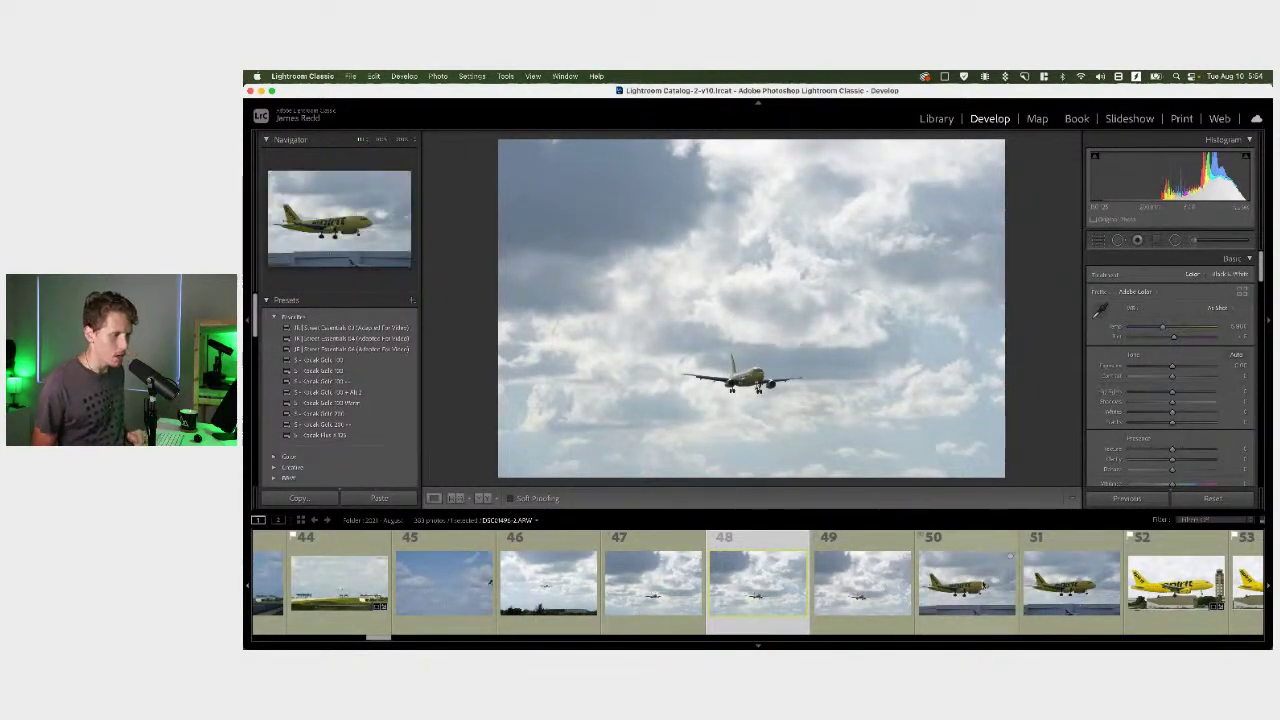
# View the unedited Spirit landing photos 50 and 51 above the grey hangar
pyautogui.scroll(-1, 976, 565)
pyautogui.scroll(-1, 976, 597)
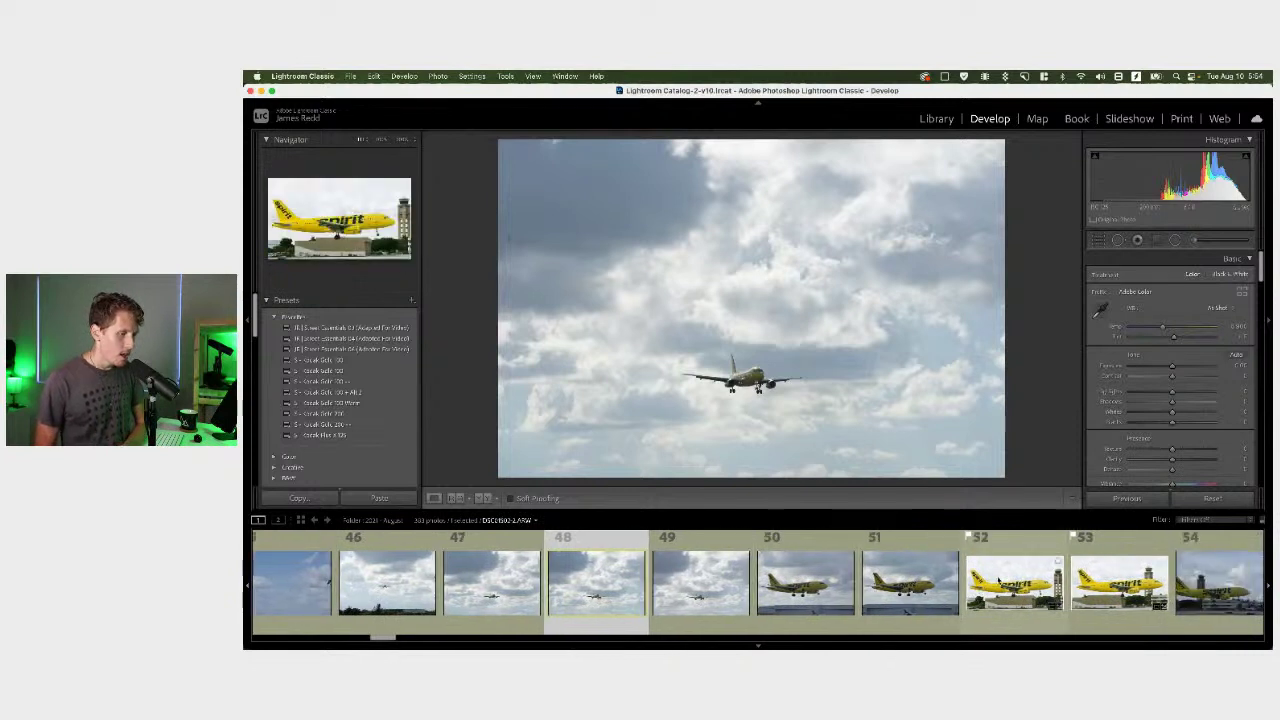
pyautogui.click(800, 590)
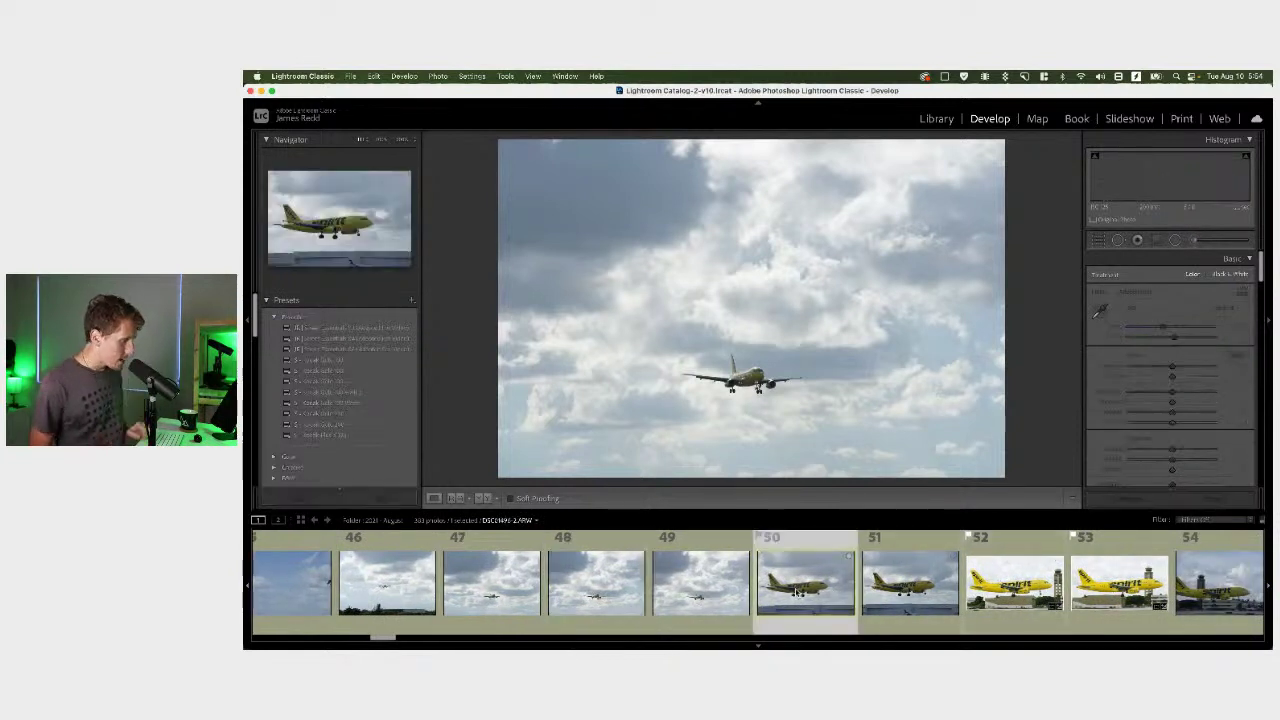
pyautogui.press('Right')
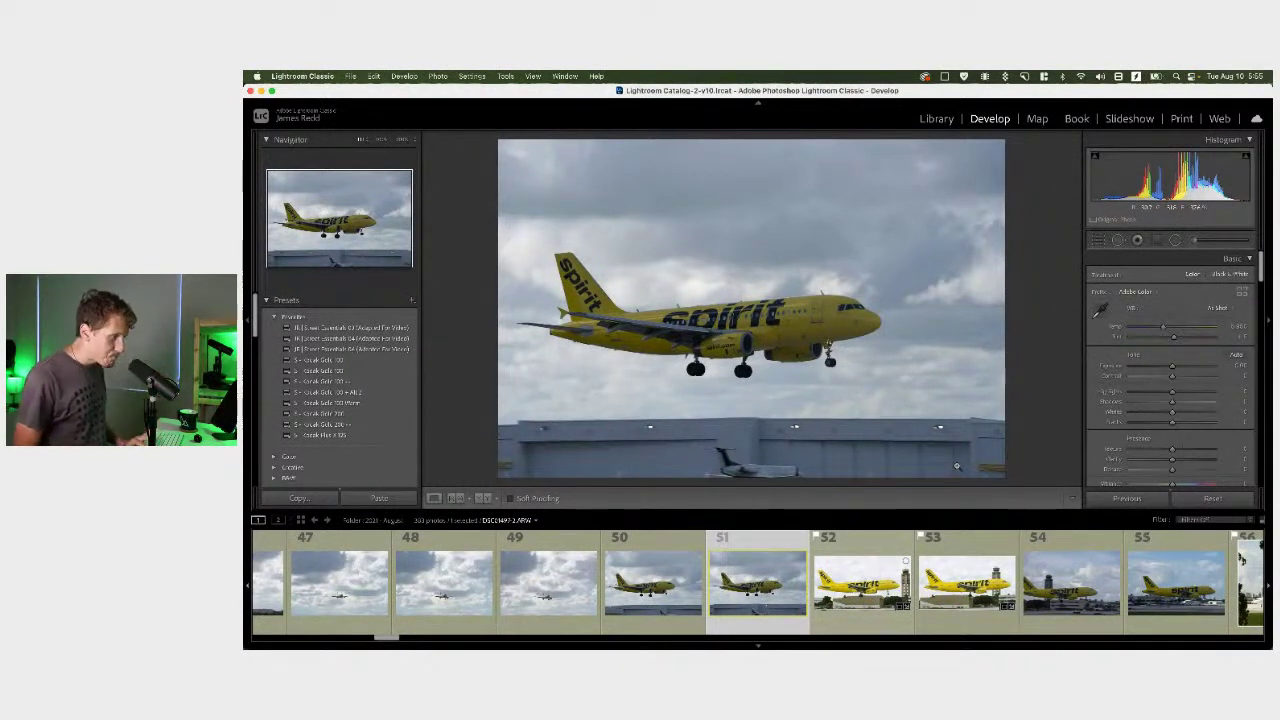
# Inspect the engine area of edited Spirit photo 52 up close, and open photo 53 for comparison
pyautogui.click(860, 578)
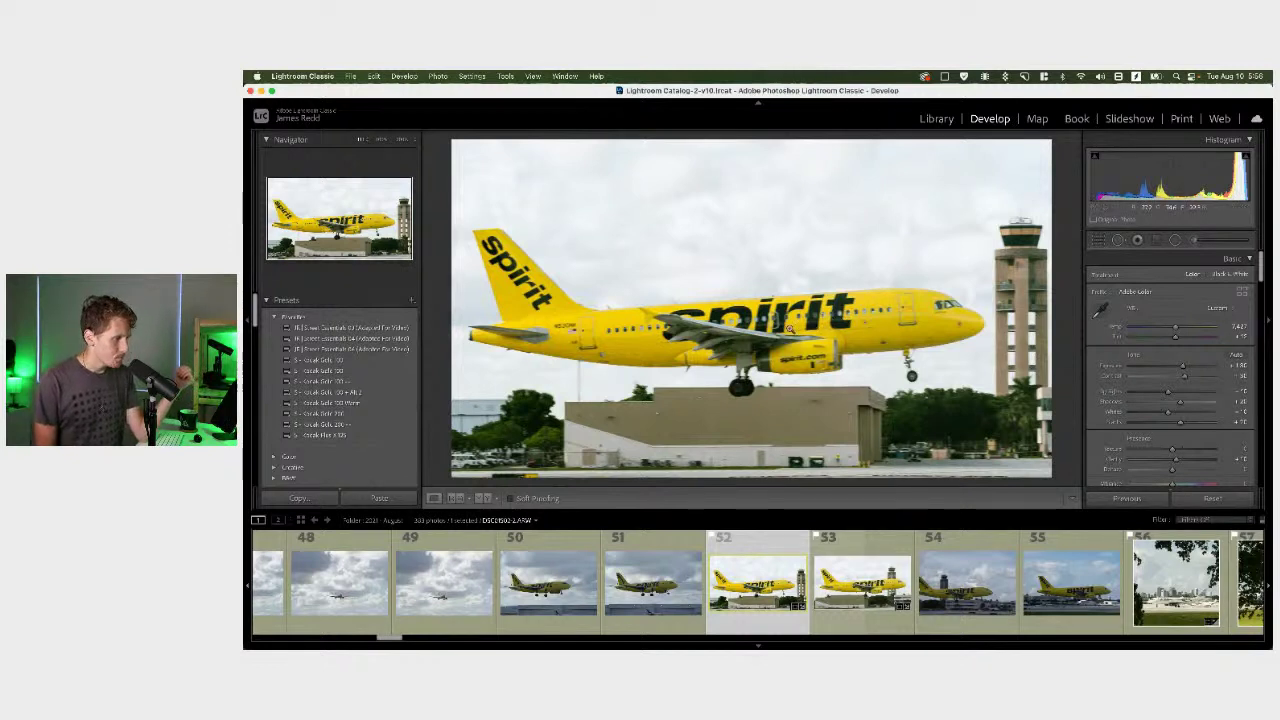
pyautogui.click(813, 347)
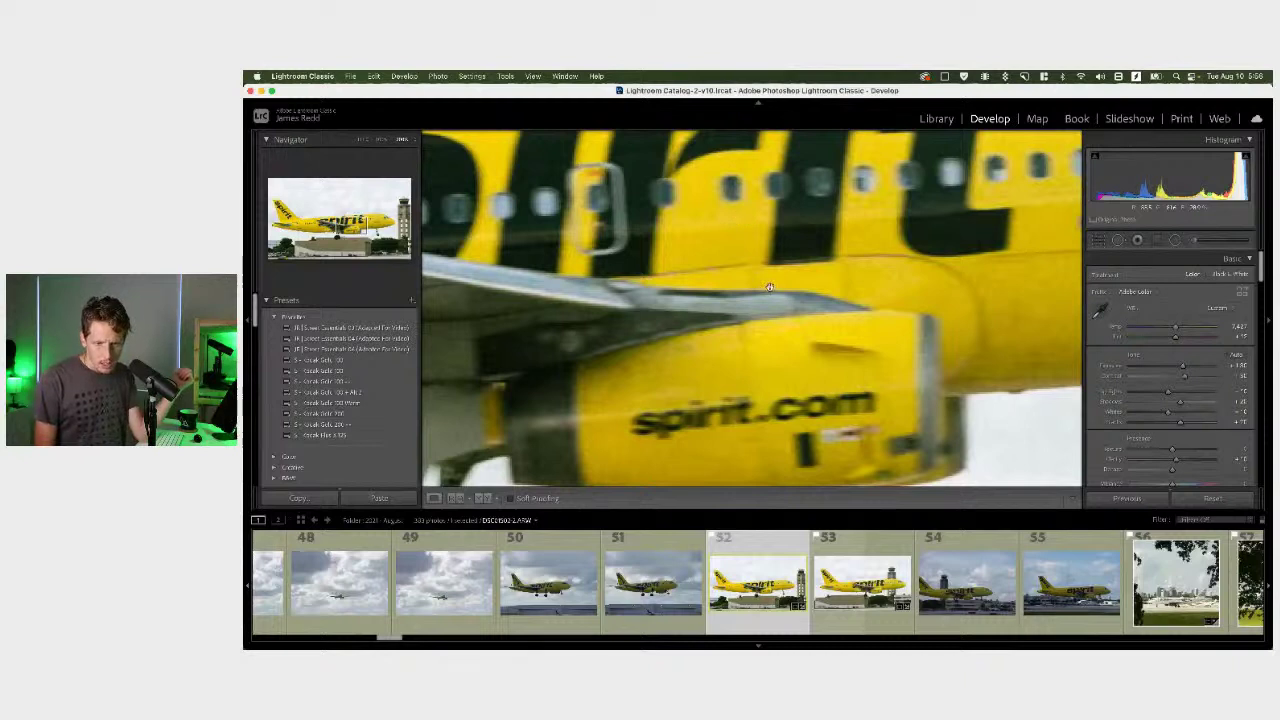
pyautogui.click(745, 215)
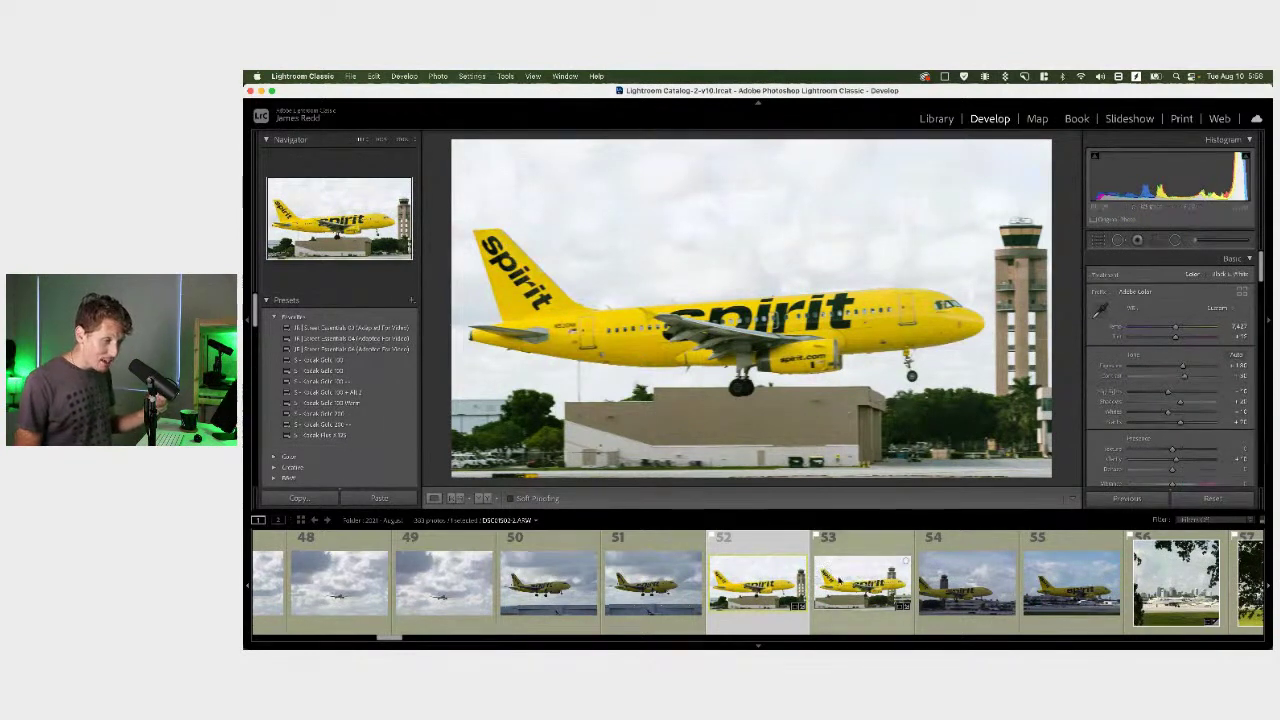
pyautogui.click(838, 580)
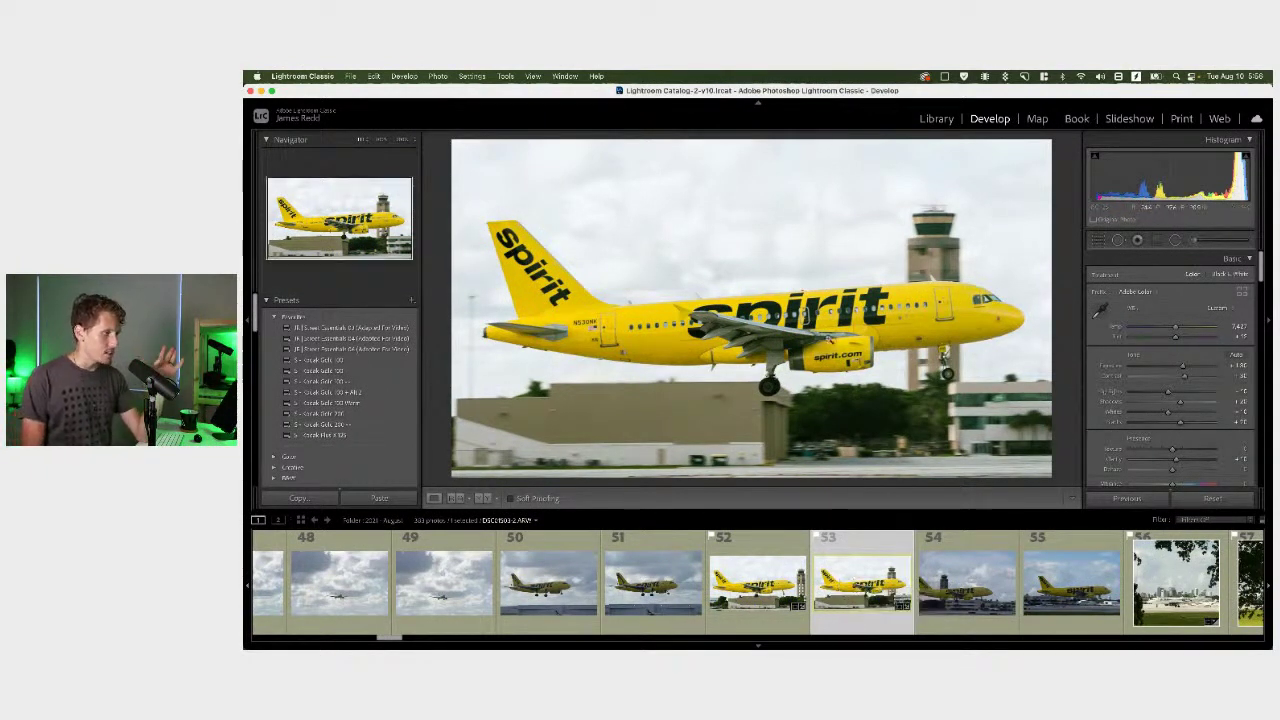
# Inspect the fuselage windows and main landing gear of Spirit photo 53 up close for motion blur
pyautogui.click(813, 315)
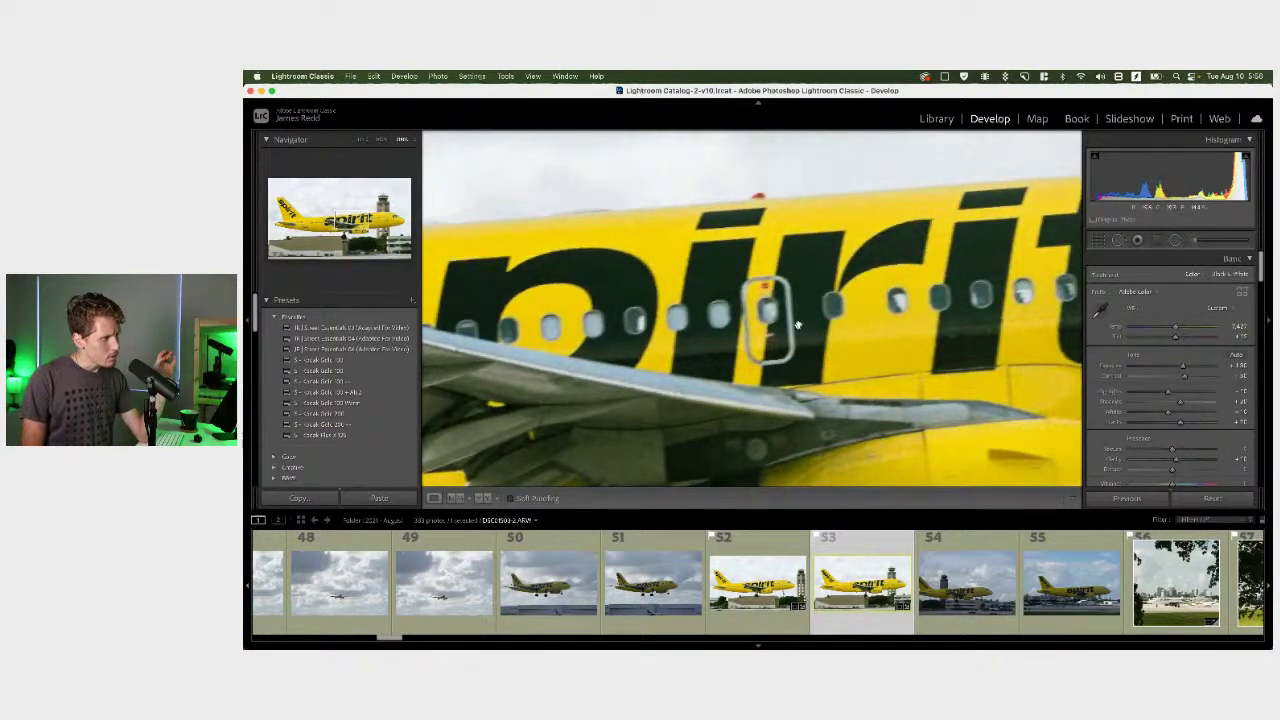
pyautogui.click(799, 325)
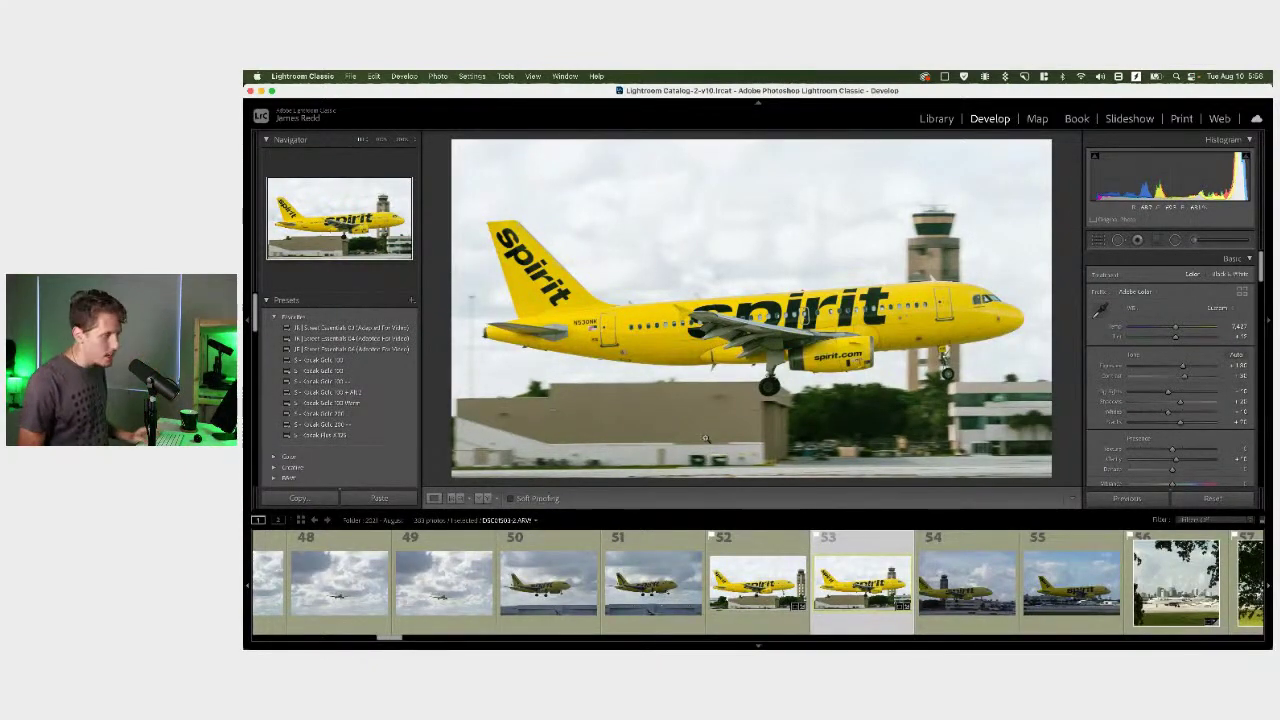
pyautogui.click(770, 388)
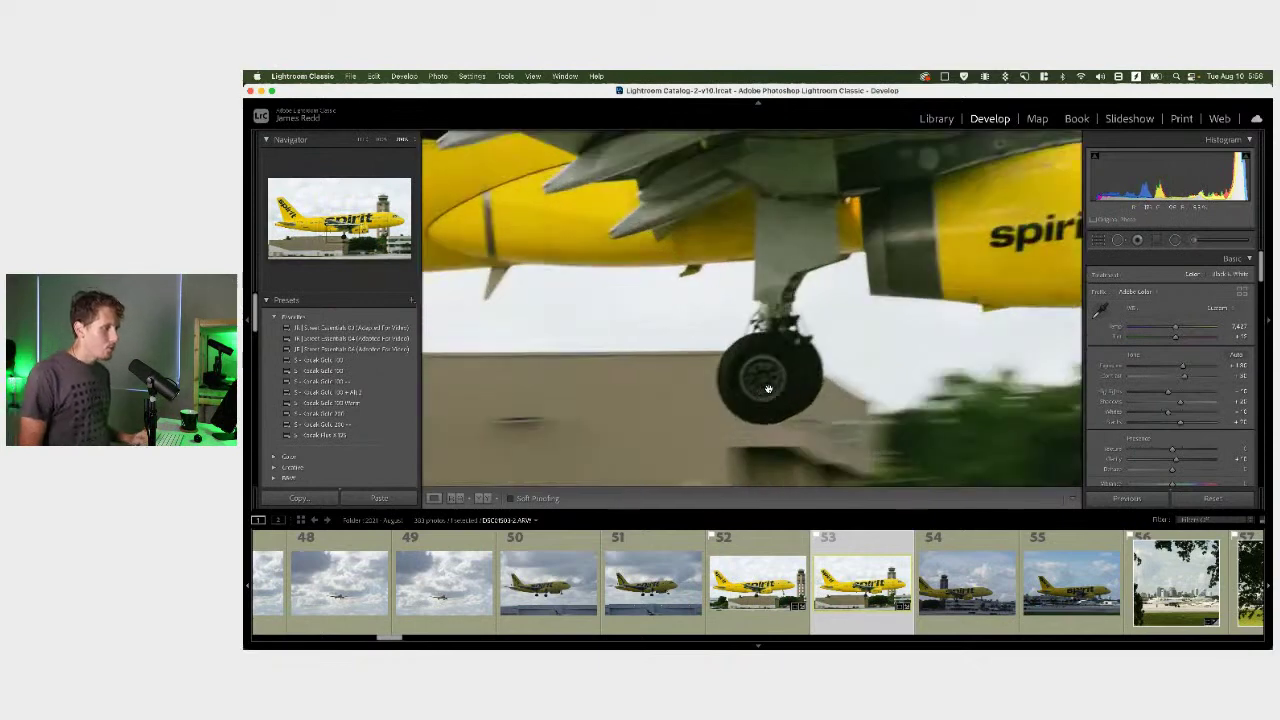
pyautogui.click(759, 381)
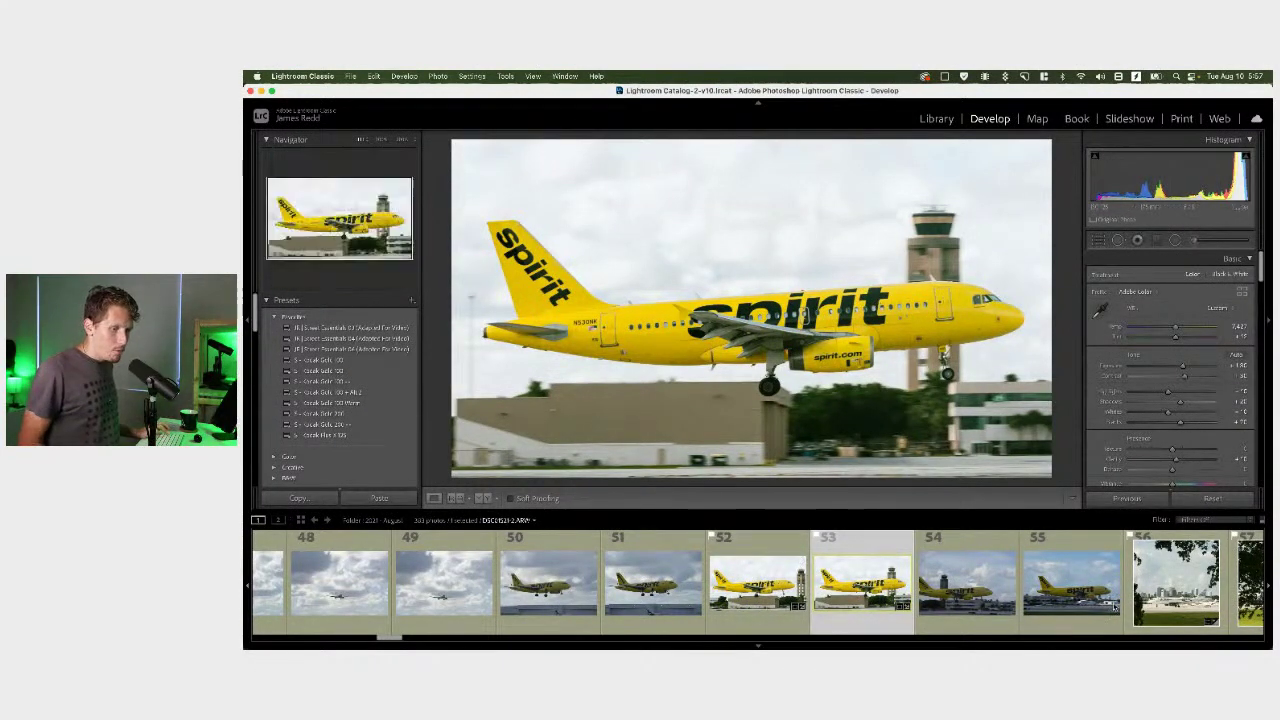
# View photos 56 and 57 of planes framed by tree branches, and takeoff photo 60 above the skyline
pyautogui.scroll(-2, 1120, 590)
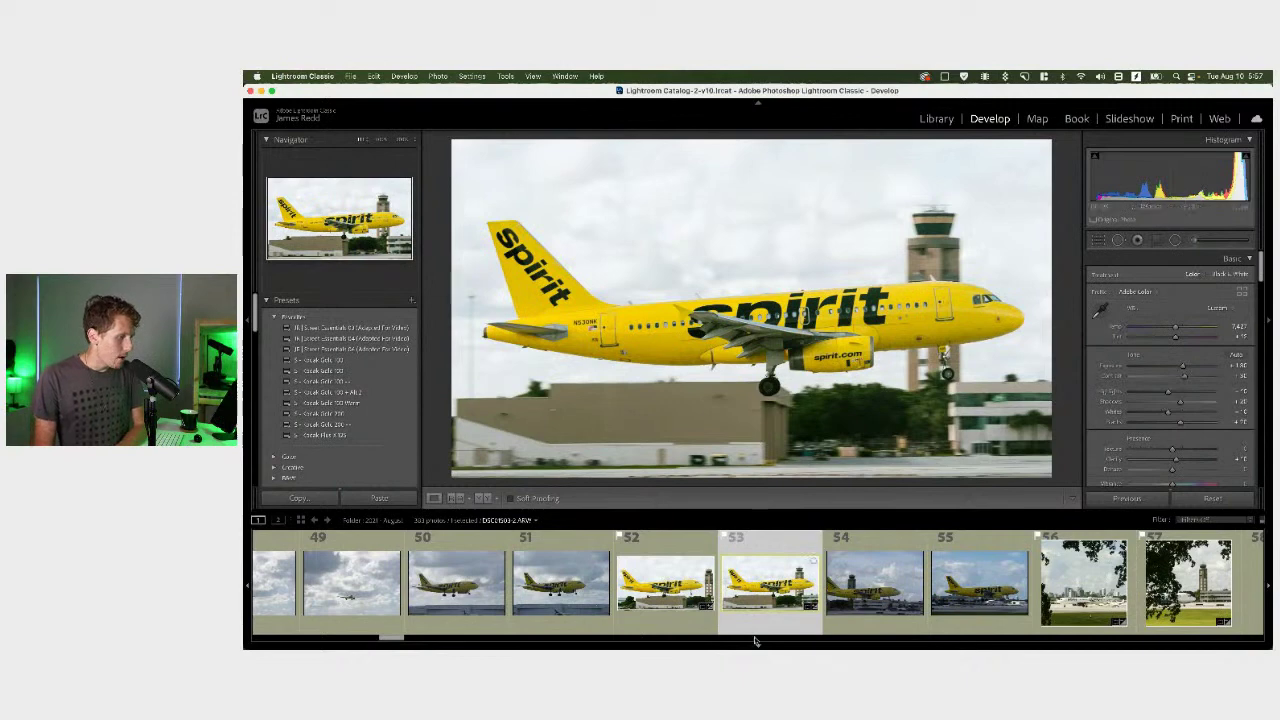
pyautogui.scroll(-3, 762, 597)
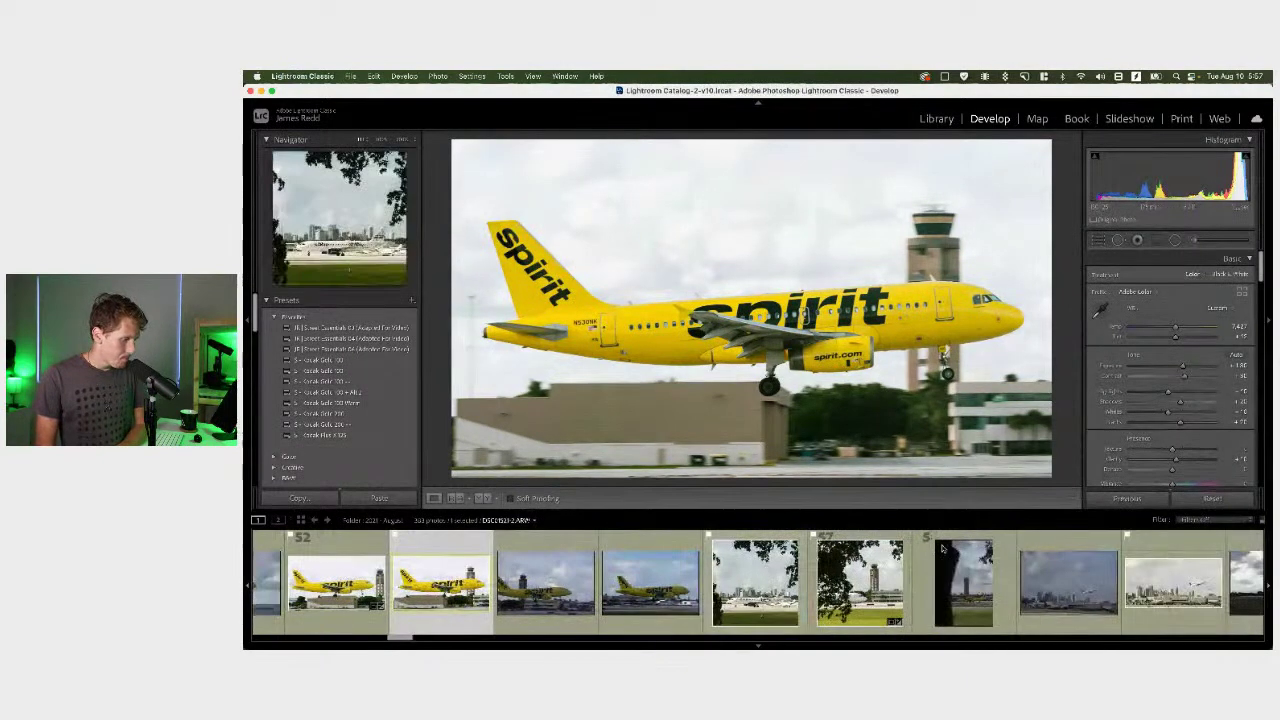
pyautogui.click(745, 590)
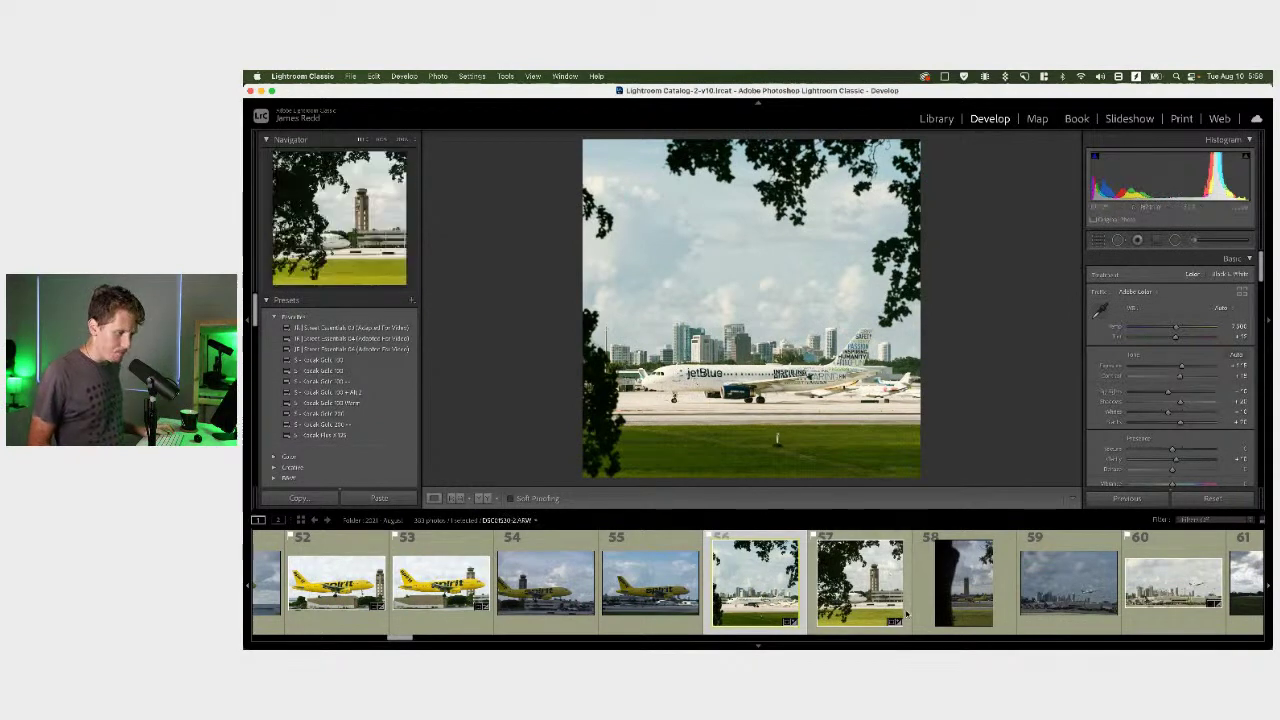
pyautogui.click(857, 578)
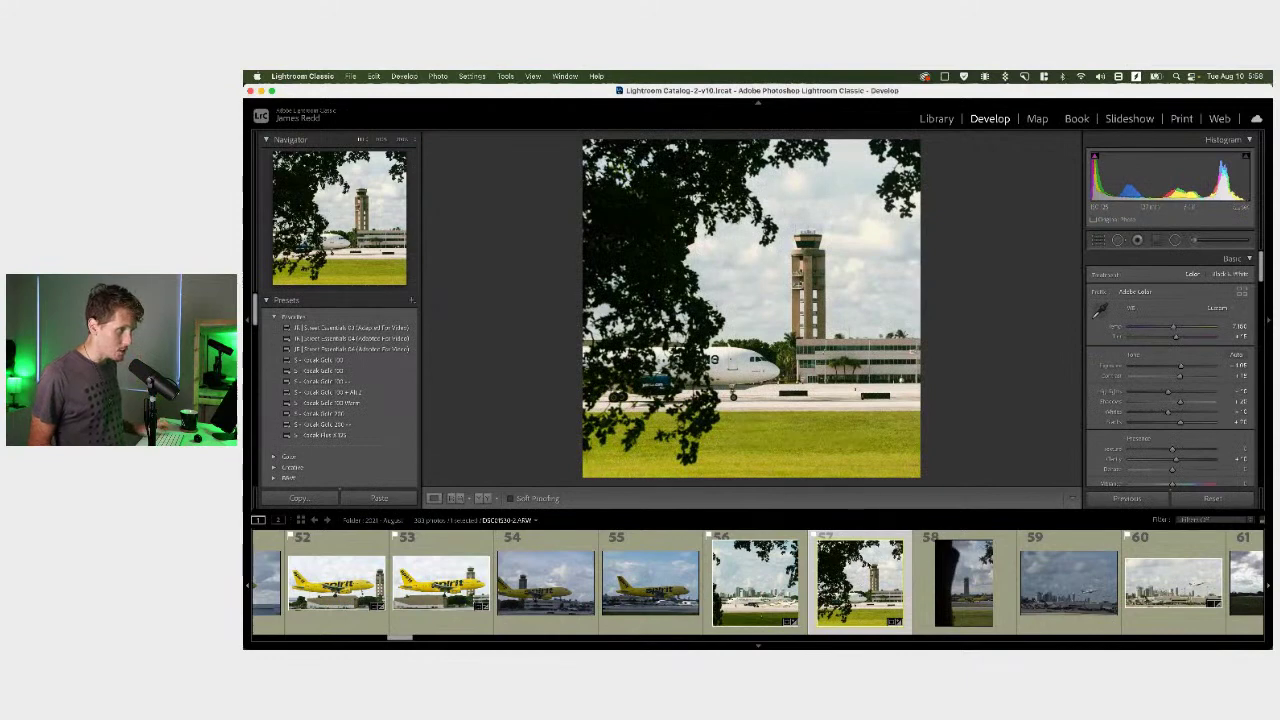
pyautogui.scroll(-2, 857, 578)
pyautogui.click(955, 591)
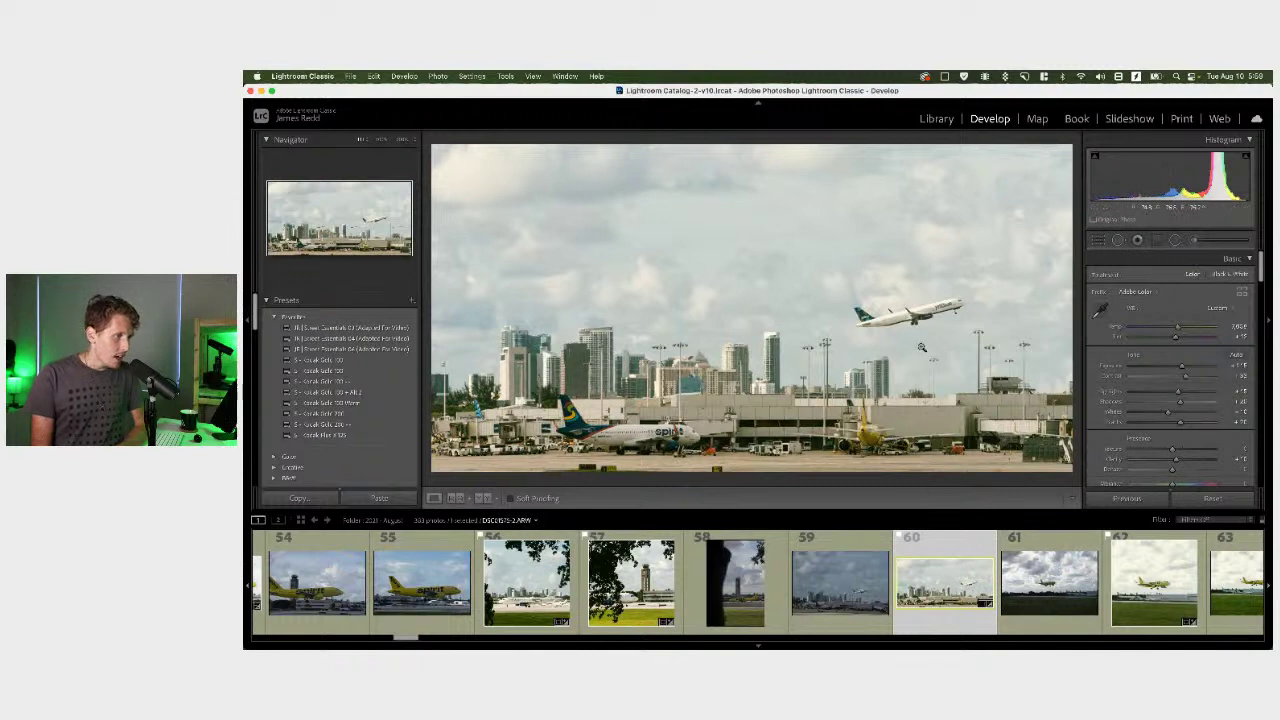
# Open Spirit landing photo 62 and inspect the blurred hangar and parked jets behind the plane up close
pyautogui.scroll(-2, 960, 605)
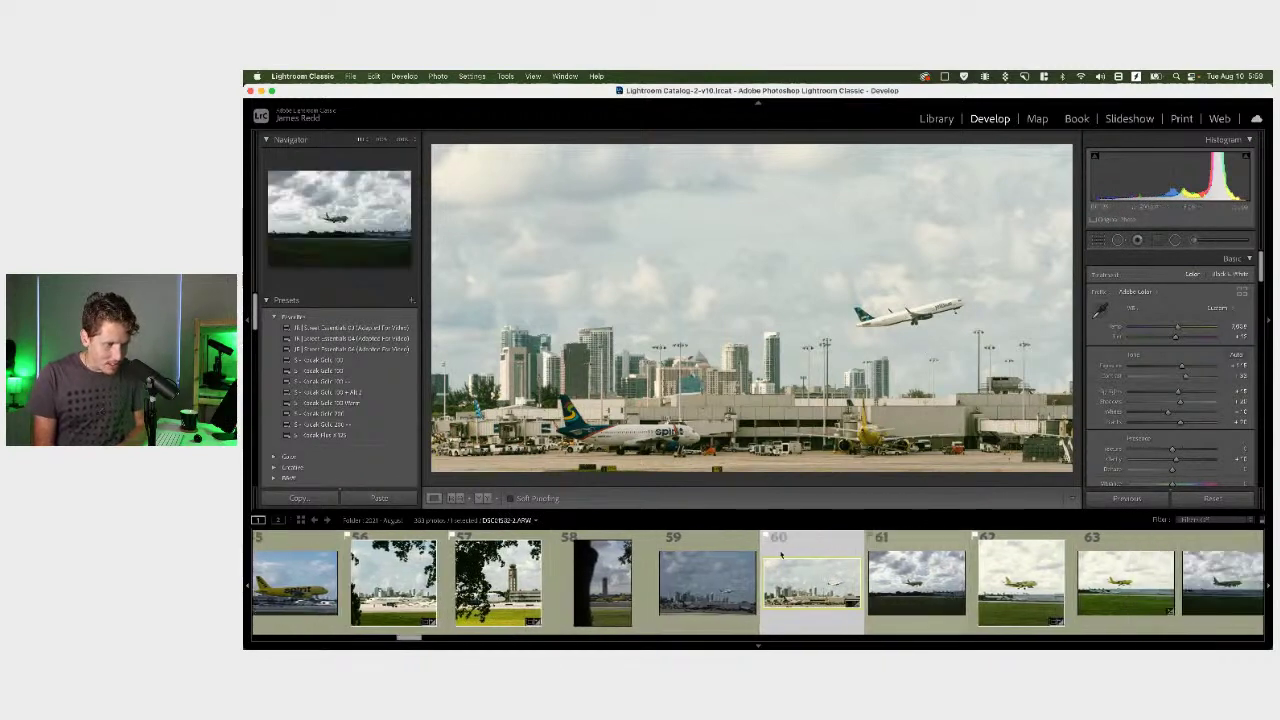
pyautogui.click(1040, 581)
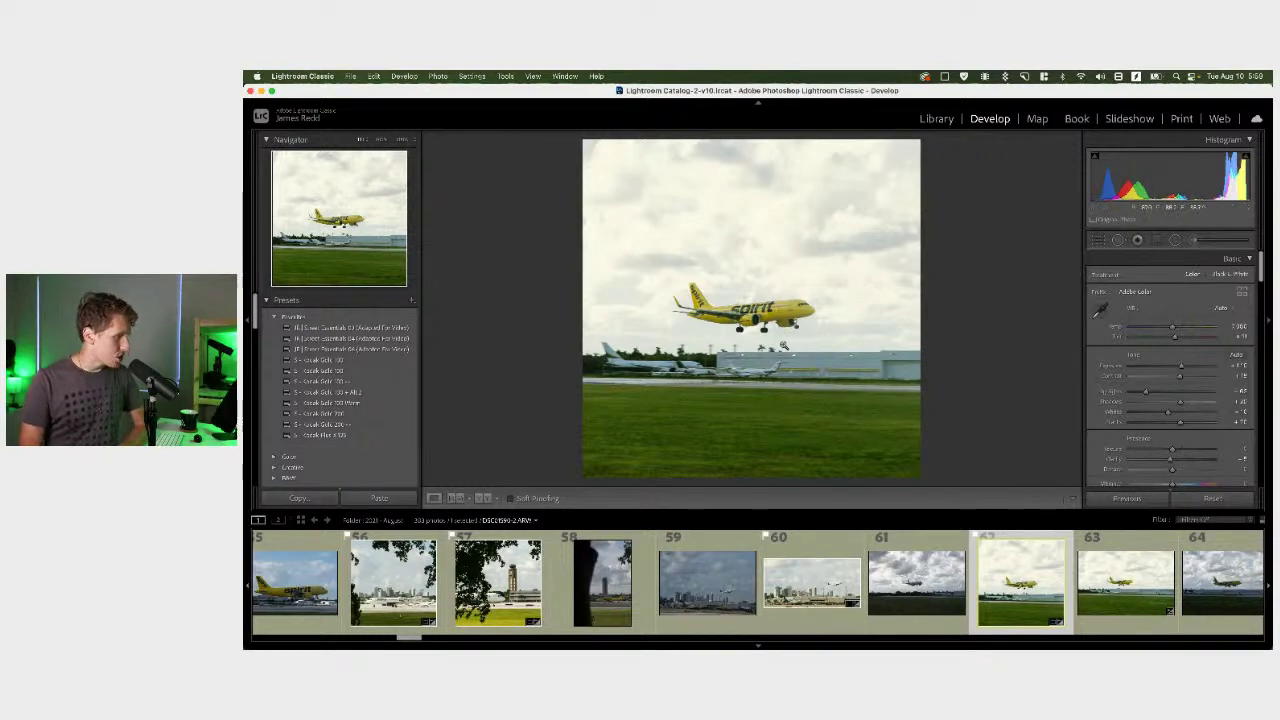
pyautogui.click(758, 330)
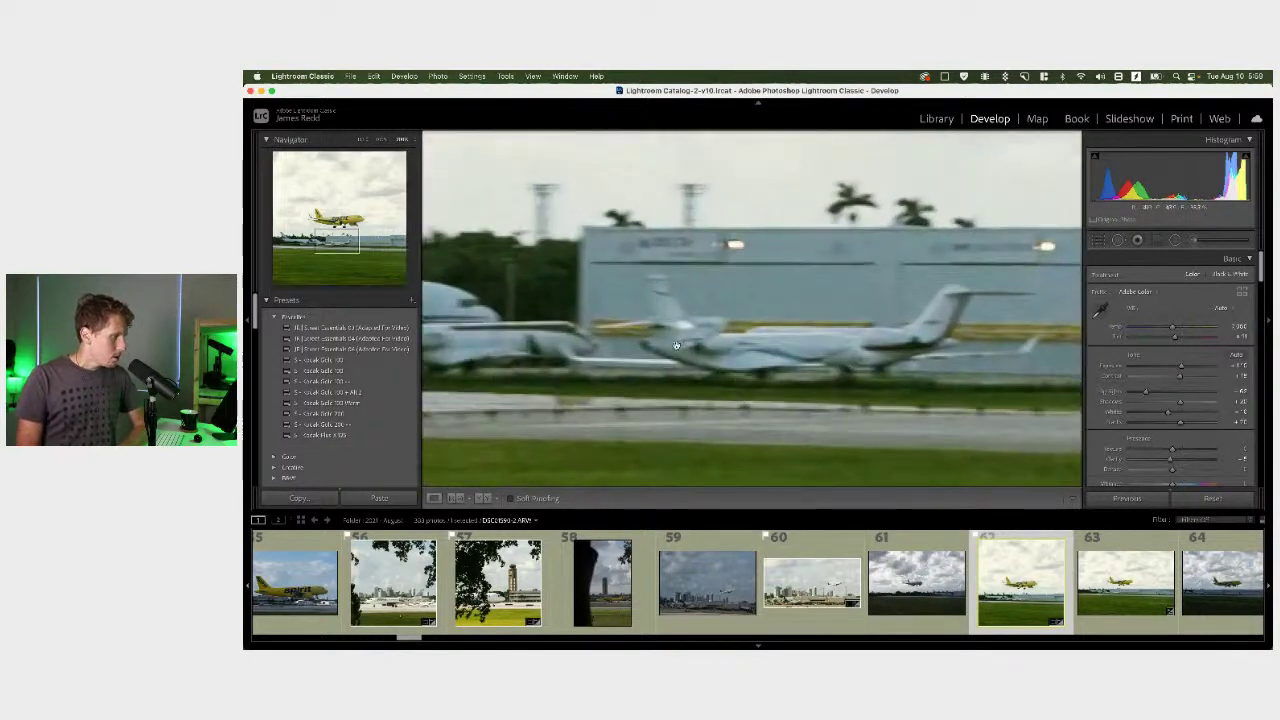
pyautogui.click(728, 356)
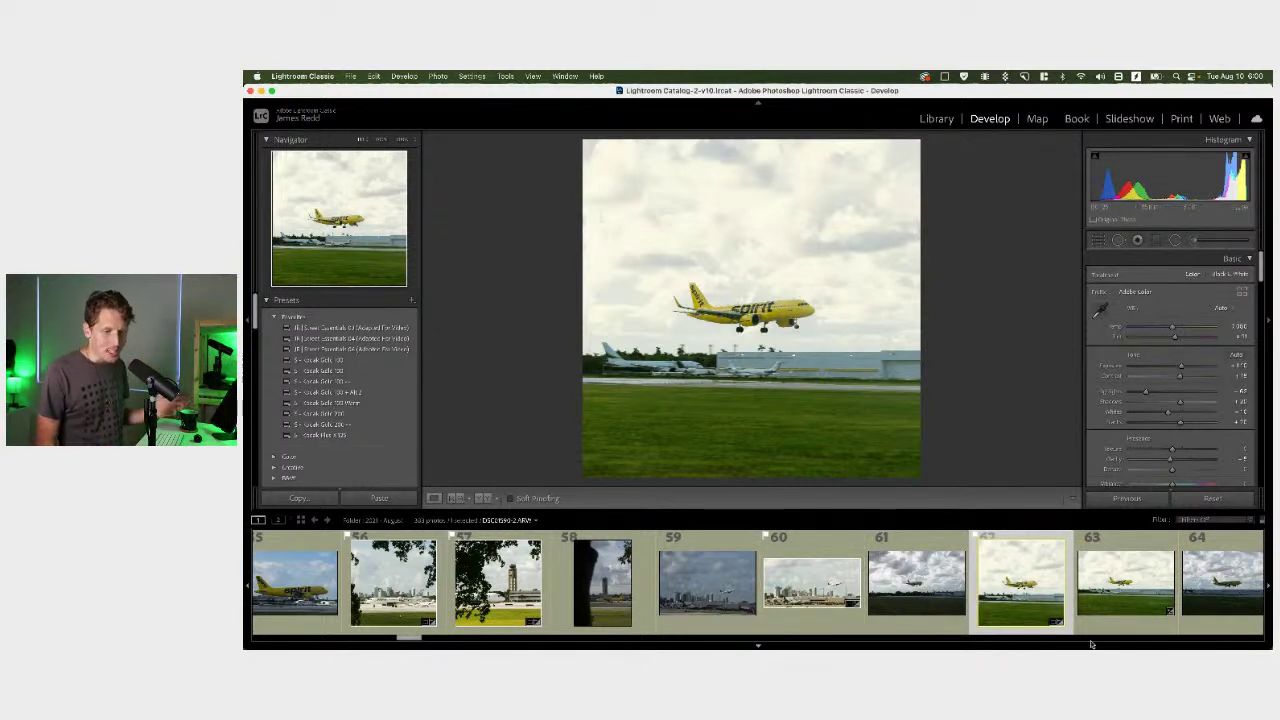
pyautogui.click(997, 598)
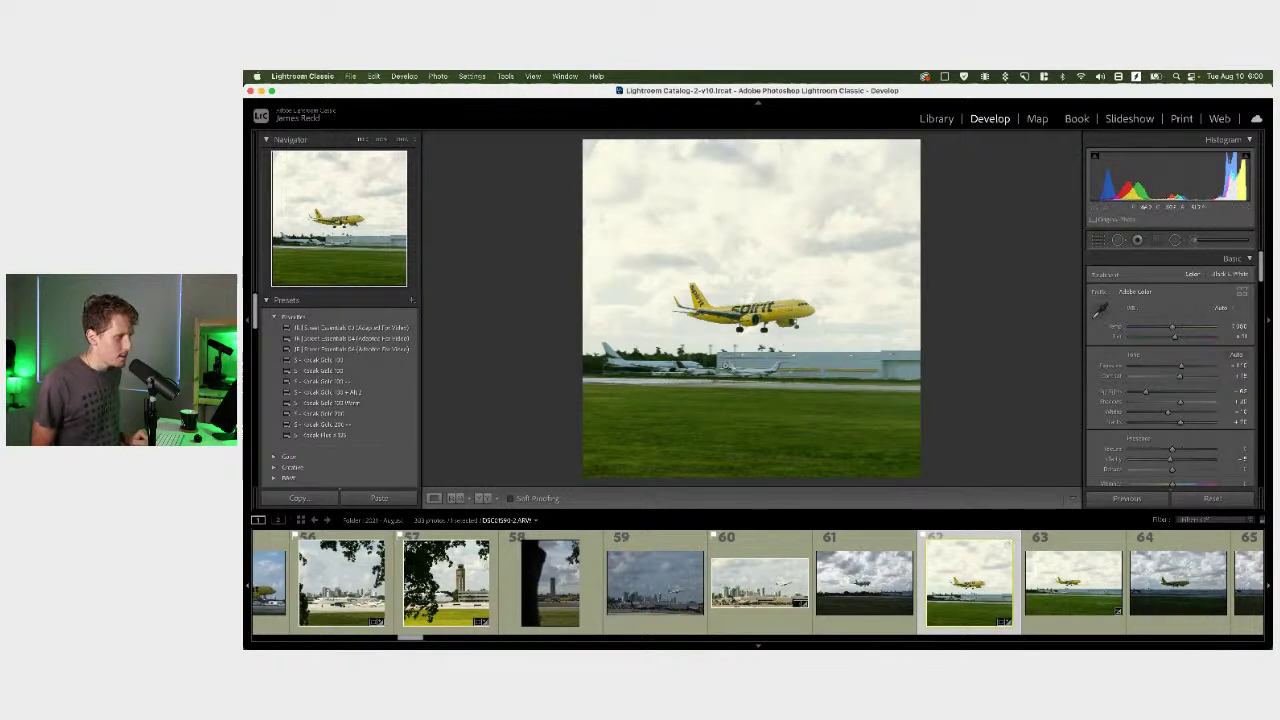
# View the wider Spirit landing photo 63, and open photo 66 of the plane passing the control tower
pyautogui.scroll(-2, 885, 575)
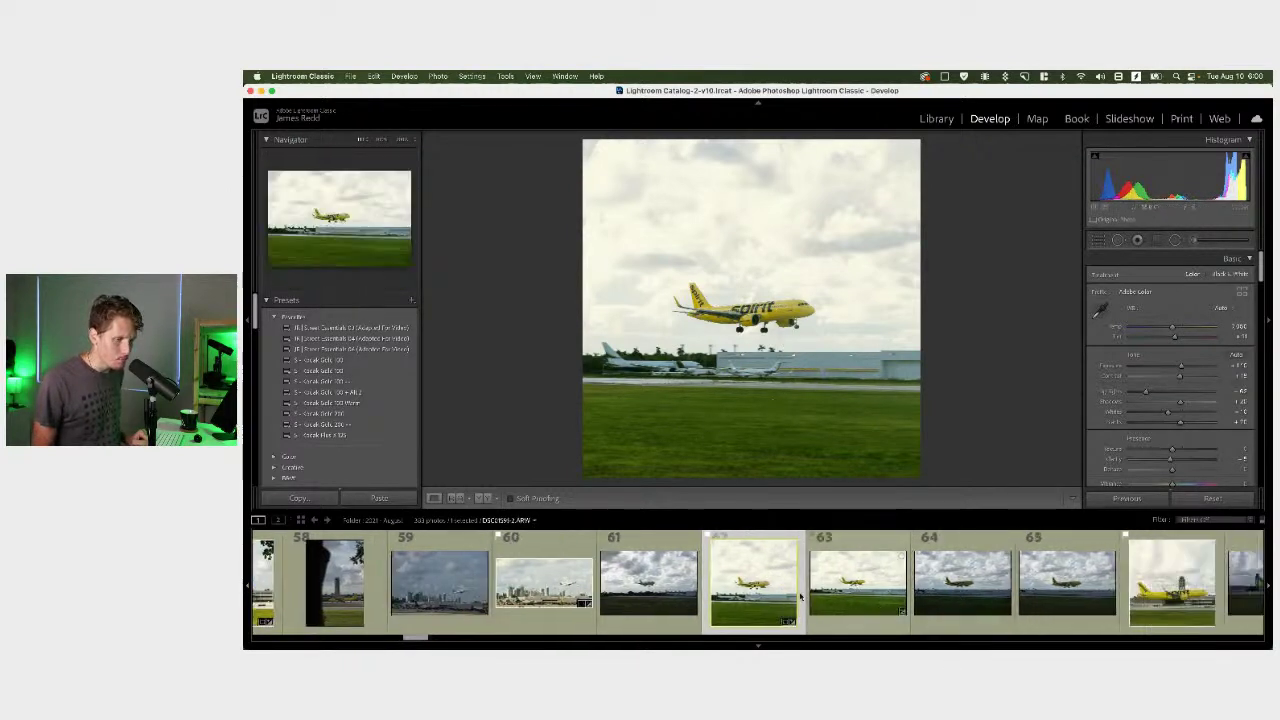
pyautogui.click(862, 583)
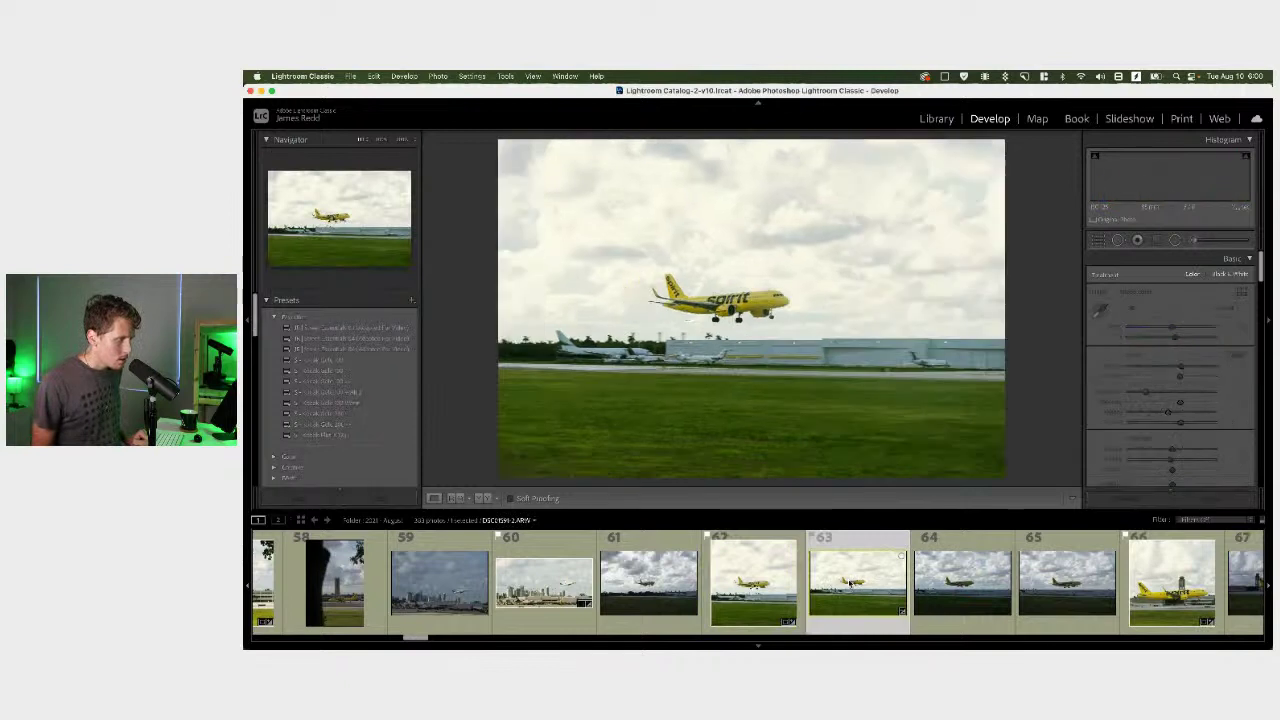
pyautogui.scroll(-1, 907, 580)
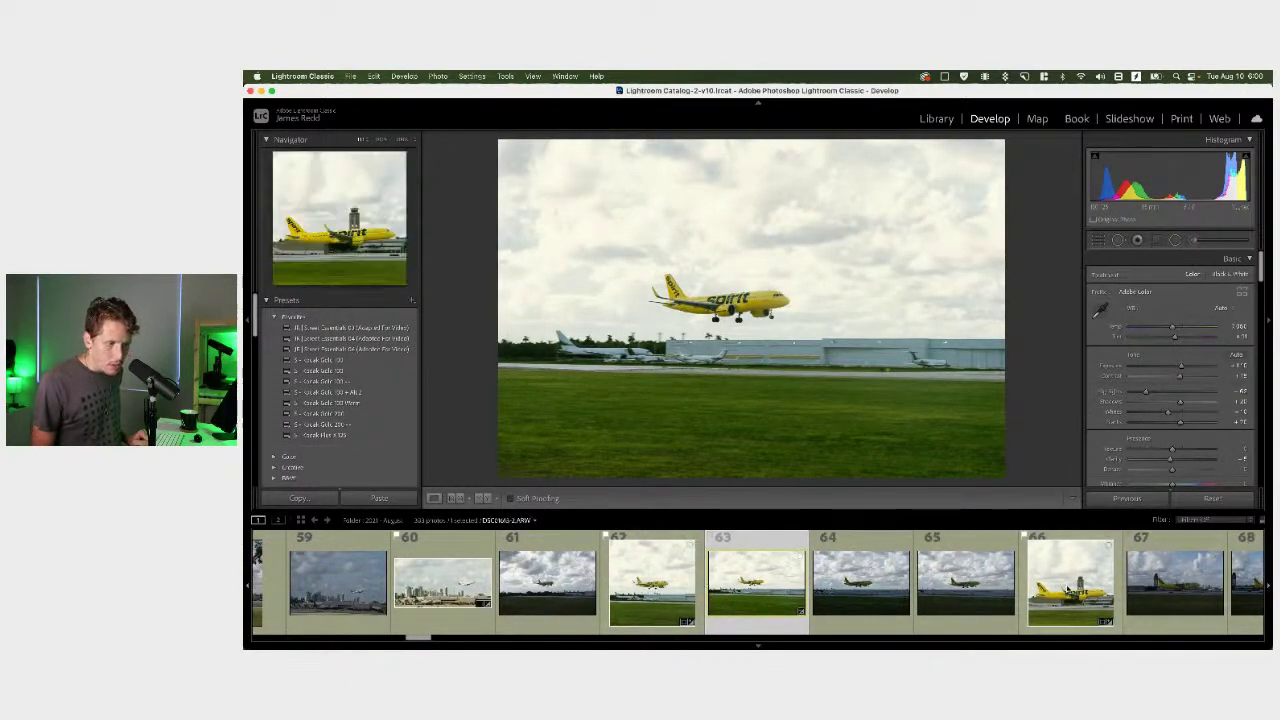
pyautogui.click(1063, 590)
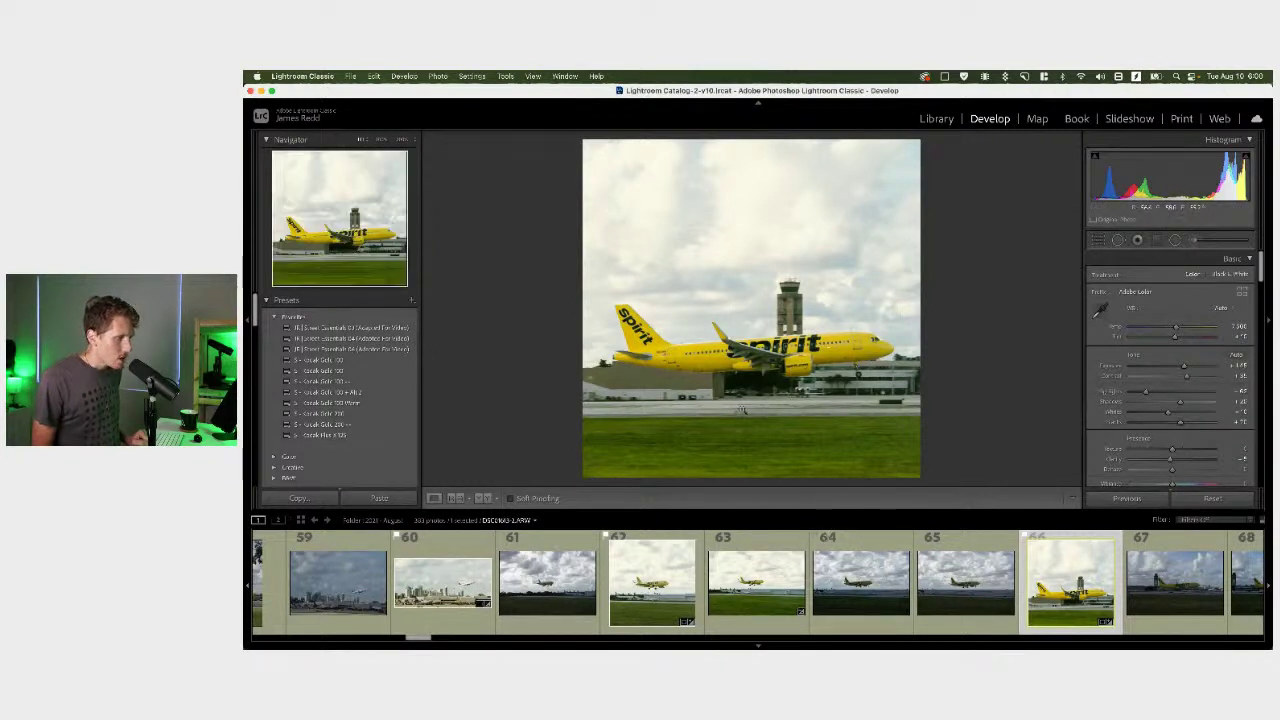
# Try raising the Yellow luminance of Spirit photo 66 to 72, and undo the change
pyautogui.scroll(-10, 1190, 393)
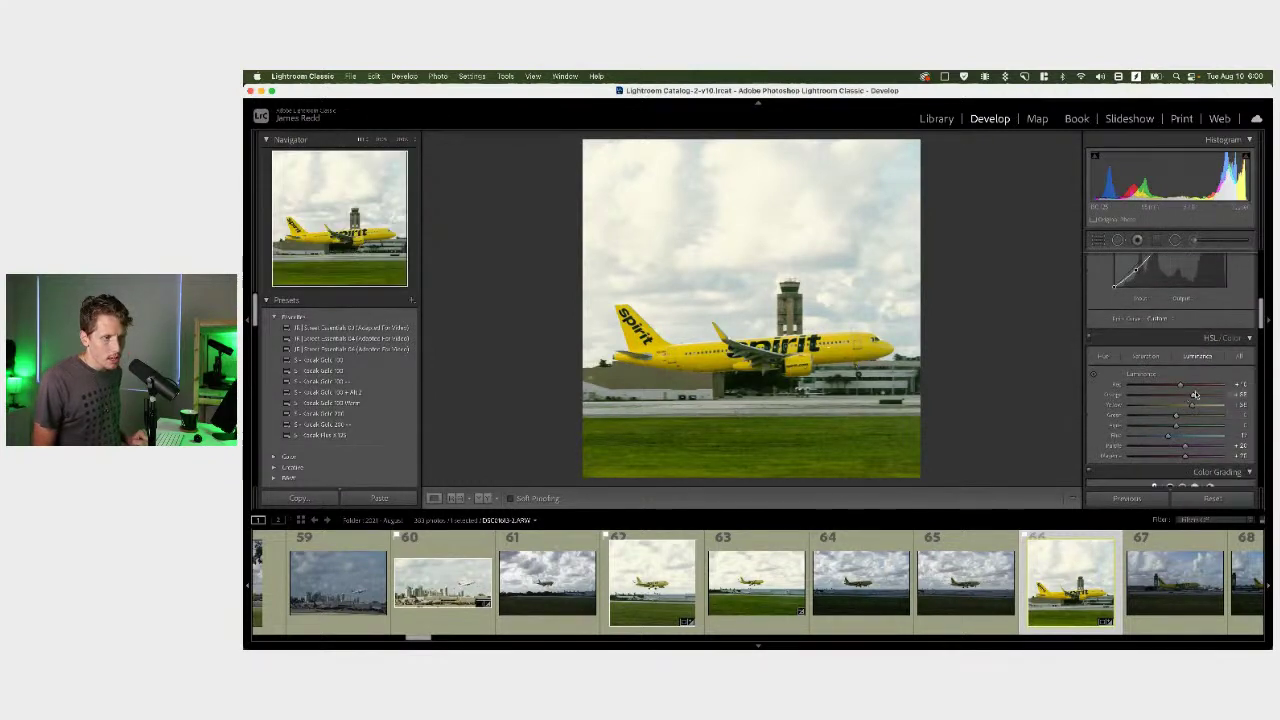
pyautogui.moveTo(1207, 410)
pyautogui.mouseDown()
pyautogui.moveTo(1196, 407)
pyautogui.moveTo(1211, 406)
pyautogui.mouseUp()
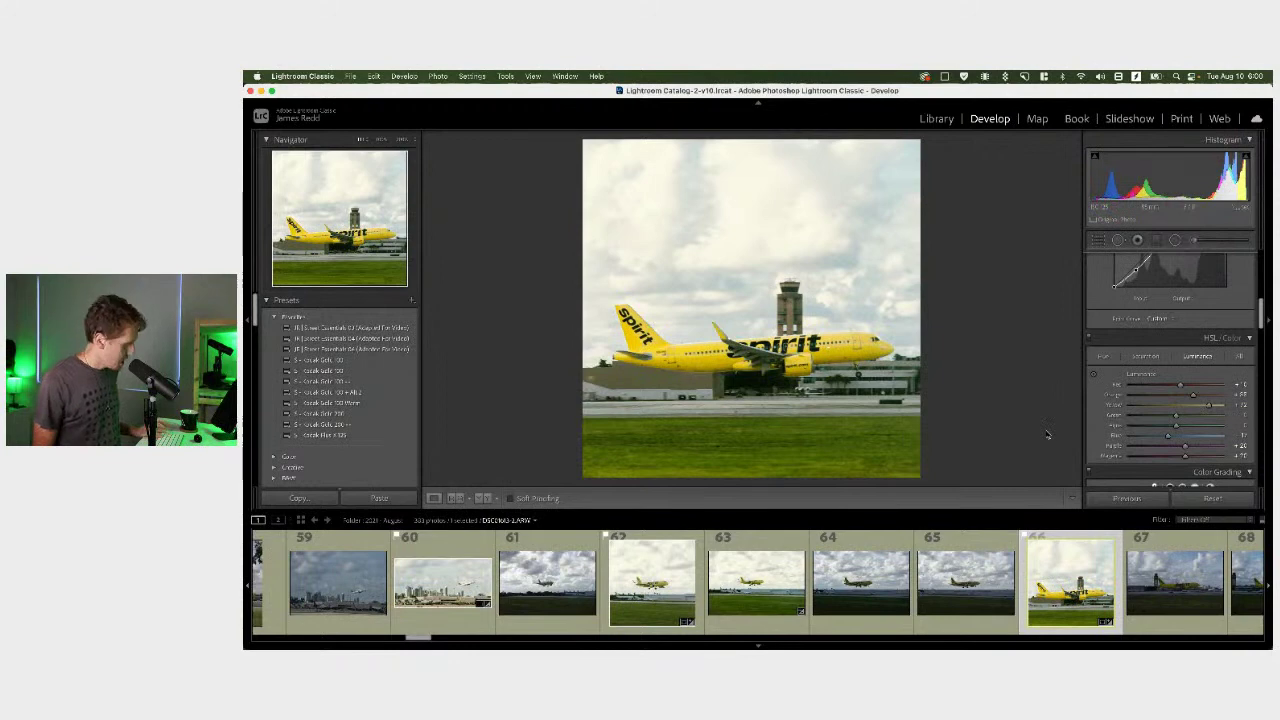
pyautogui.press('super+z')
# Go back through the August shoot and open edited photo 17 of the tall cloud above the skyline
pyautogui.scroll(-4, 1068, 595)
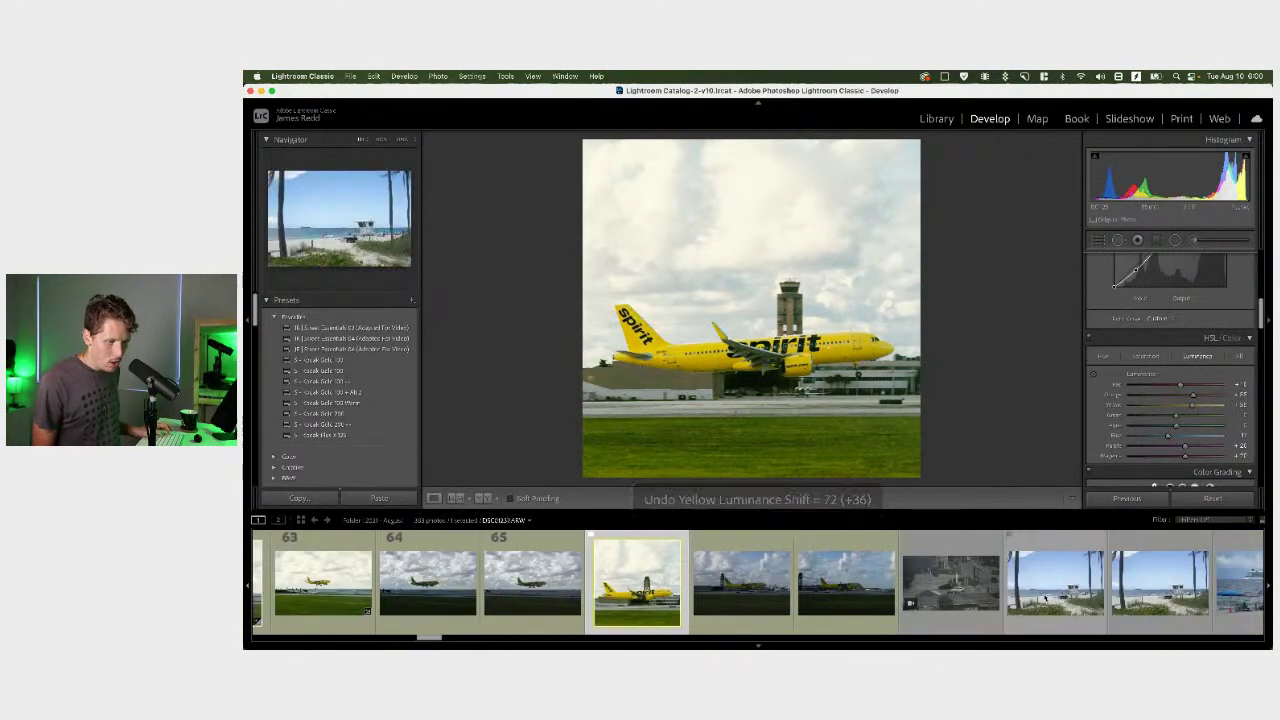
pyautogui.scroll(5, 758, 582)
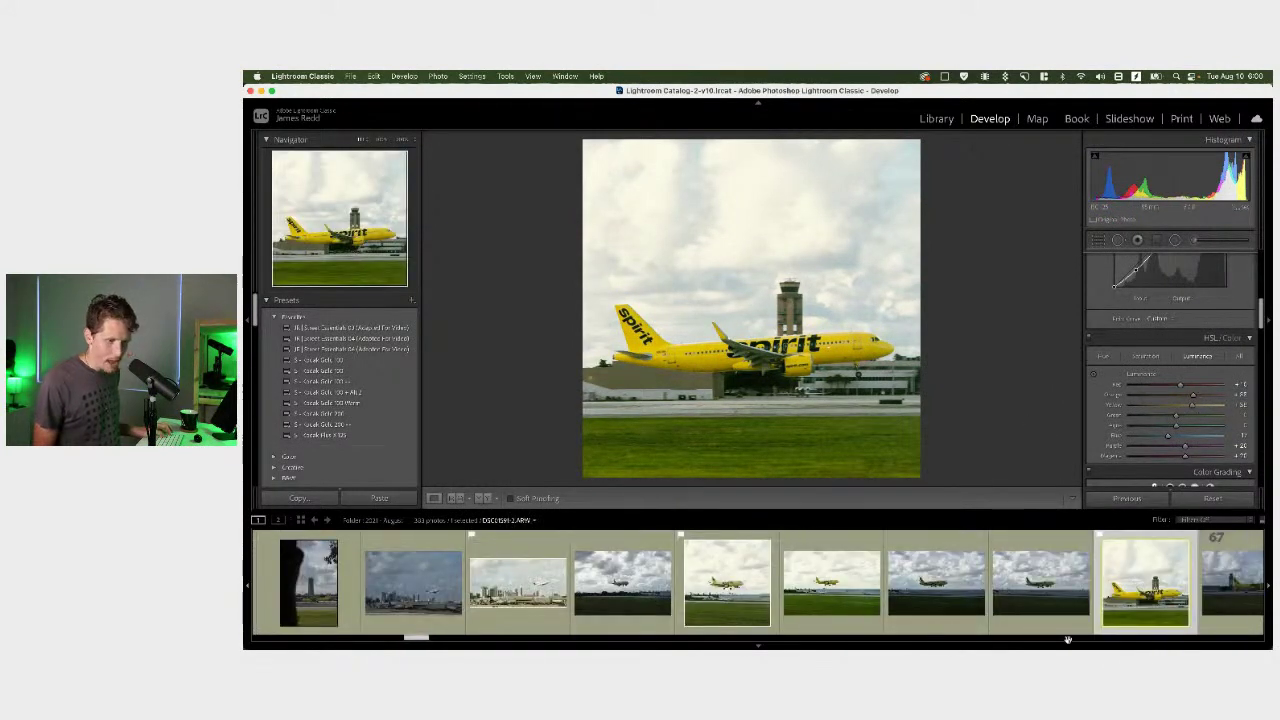
pyautogui.moveTo(420, 640); pyautogui.dragTo(303, 643)
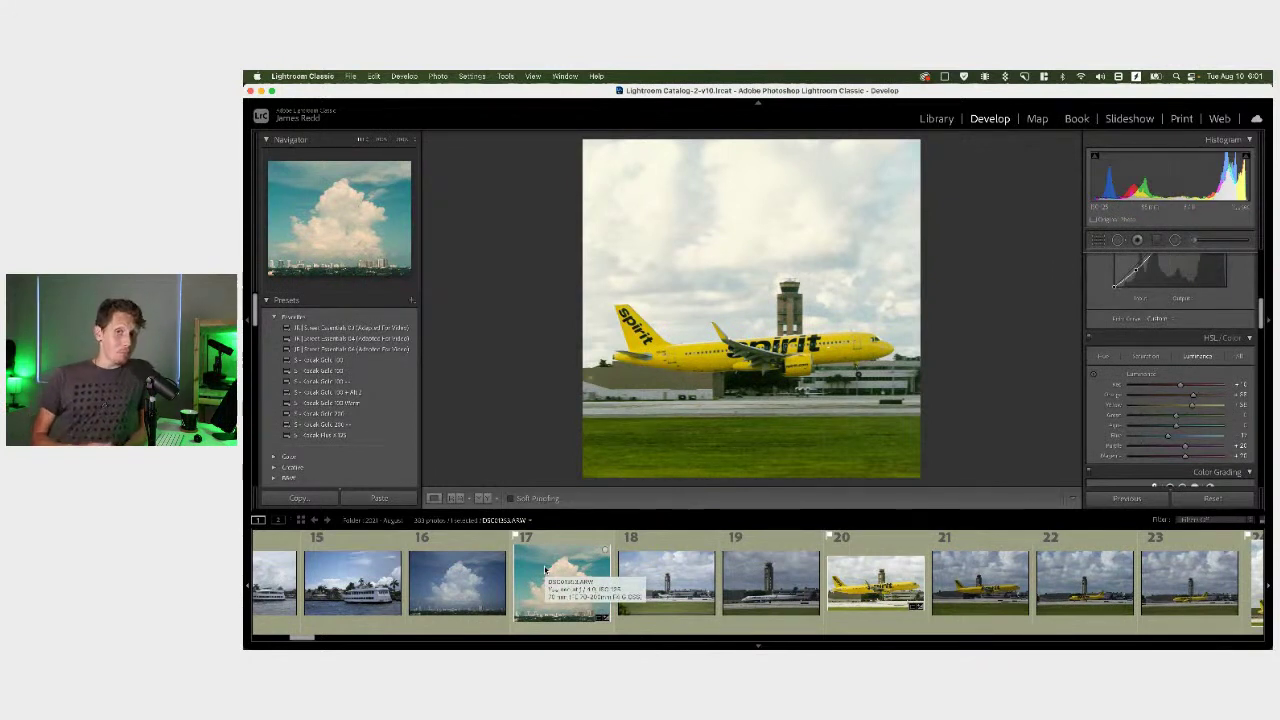
pyautogui.hscroll(1, 545, 570)
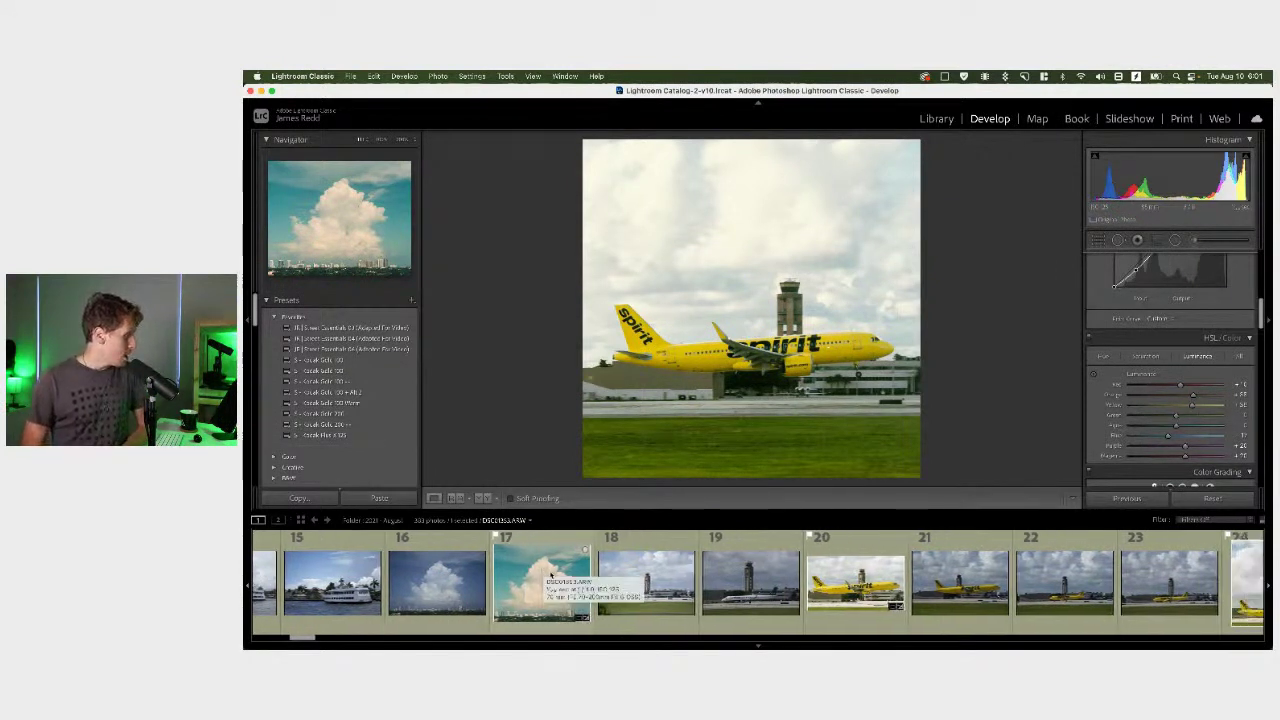
pyautogui.click(545, 580)
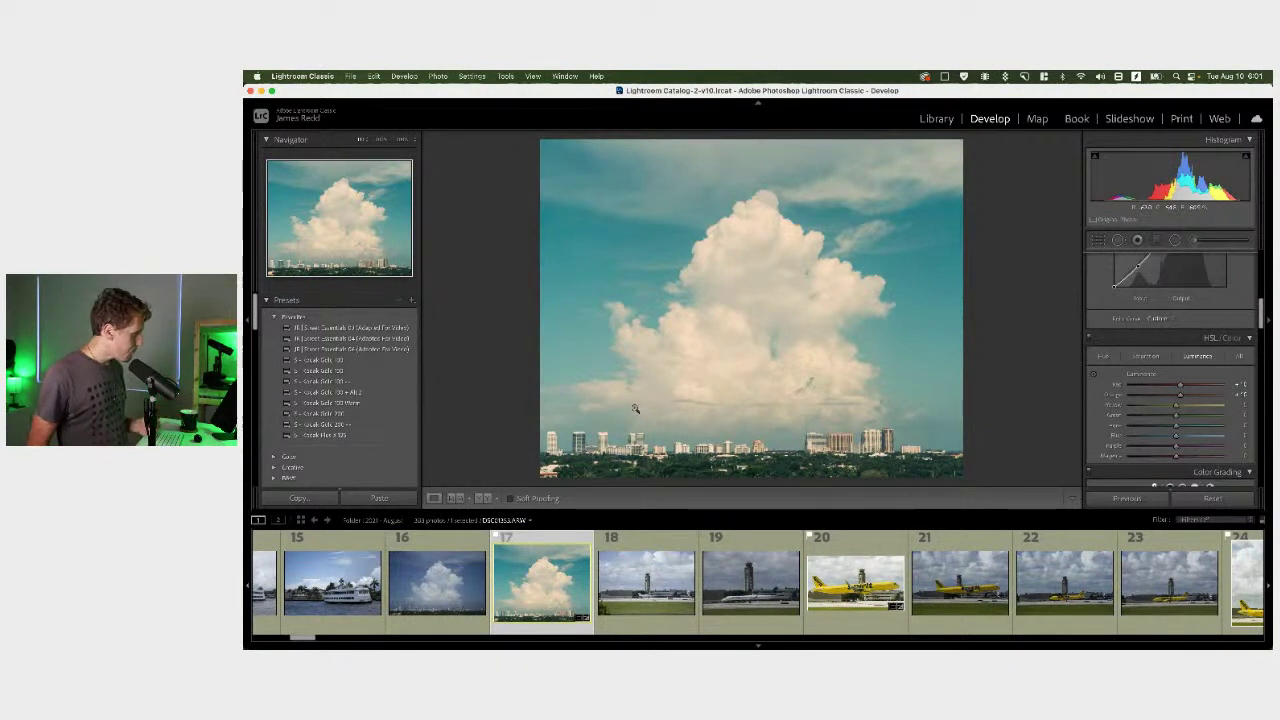
# Switch to the Library module and look through the catalog's folders down to the 2021 months
pyautogui.click(940, 119)
pyautogui.scroll(-3, 352, 430)
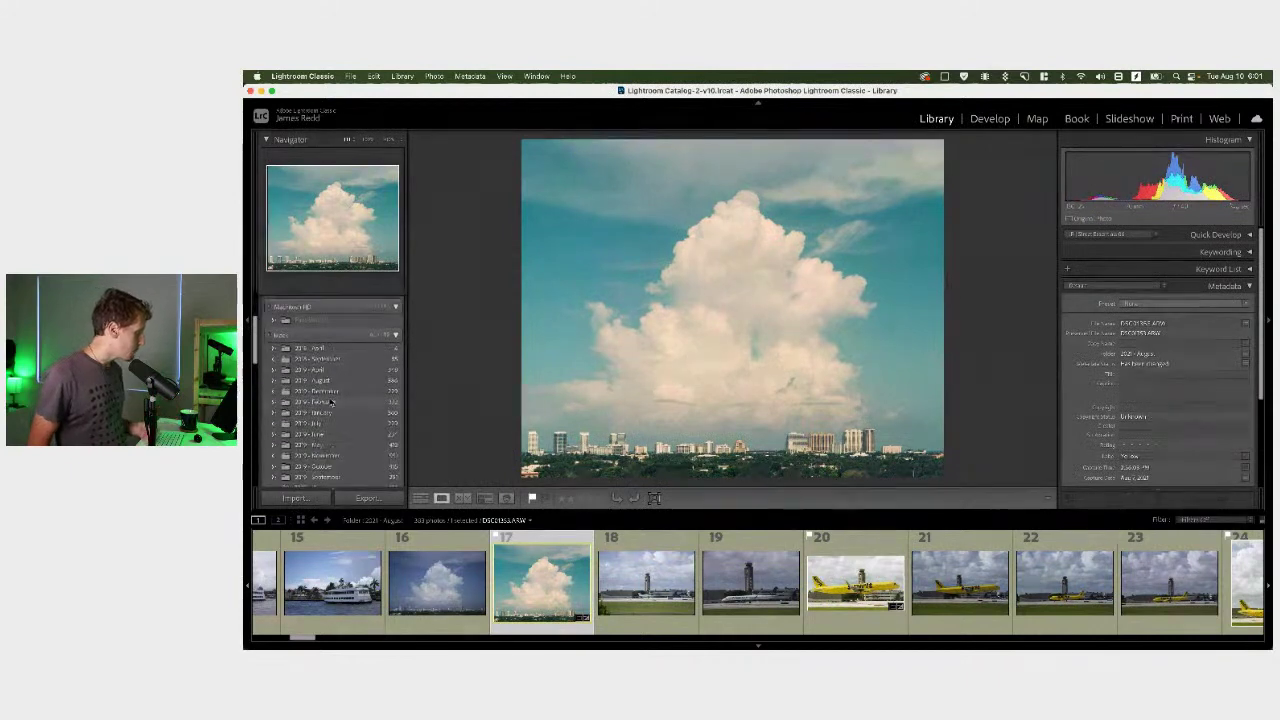
pyautogui.scroll(-2, 353, 432)
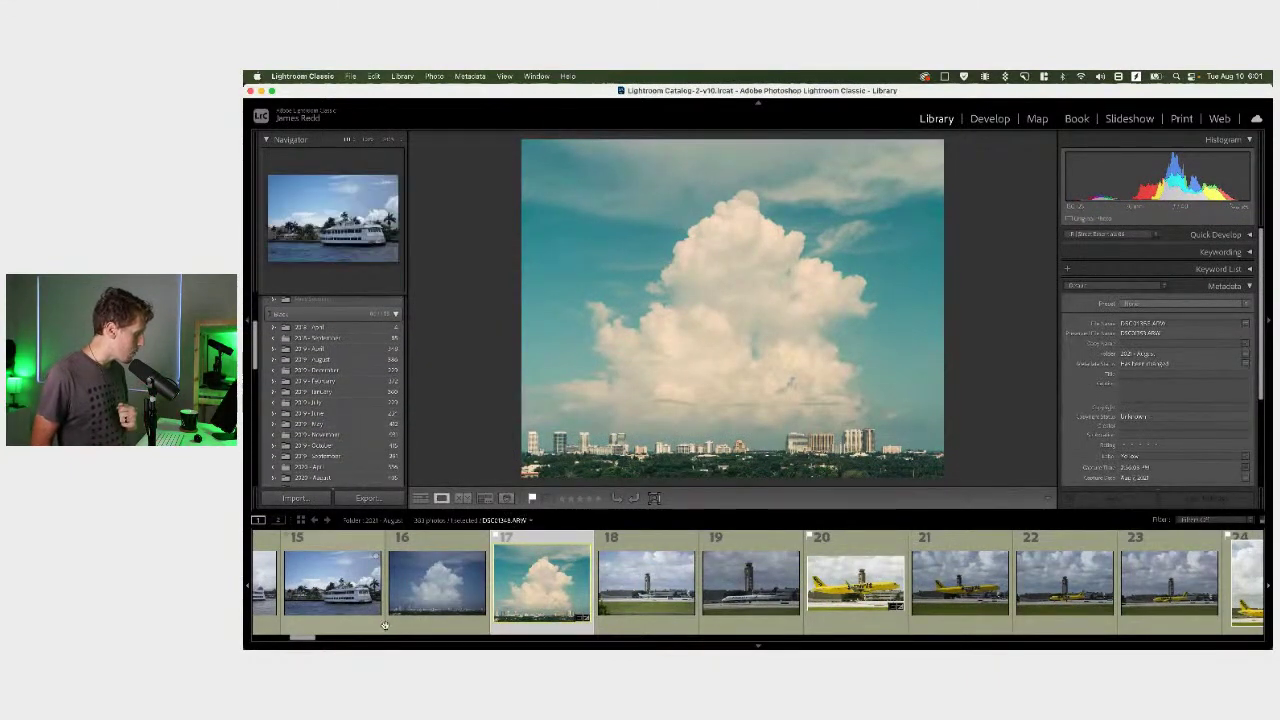
pyautogui.scroll(-5, 355, 454)
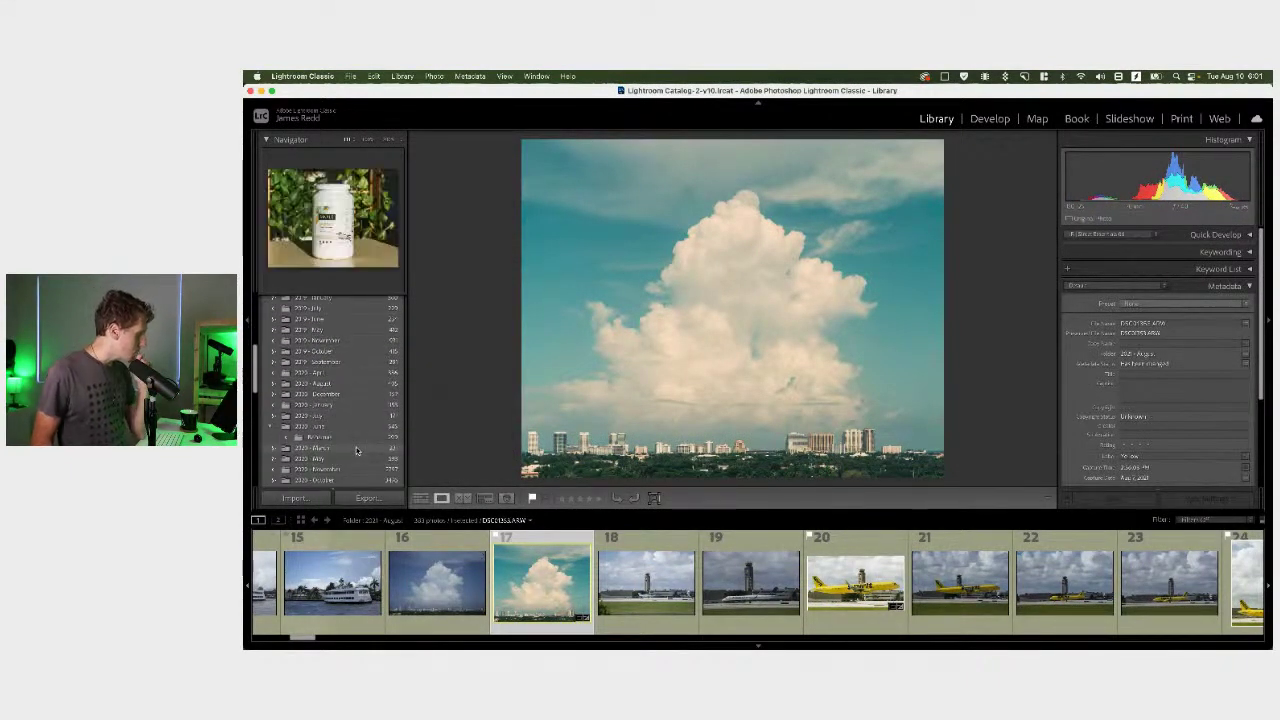
pyautogui.scroll(-5, 353, 457)
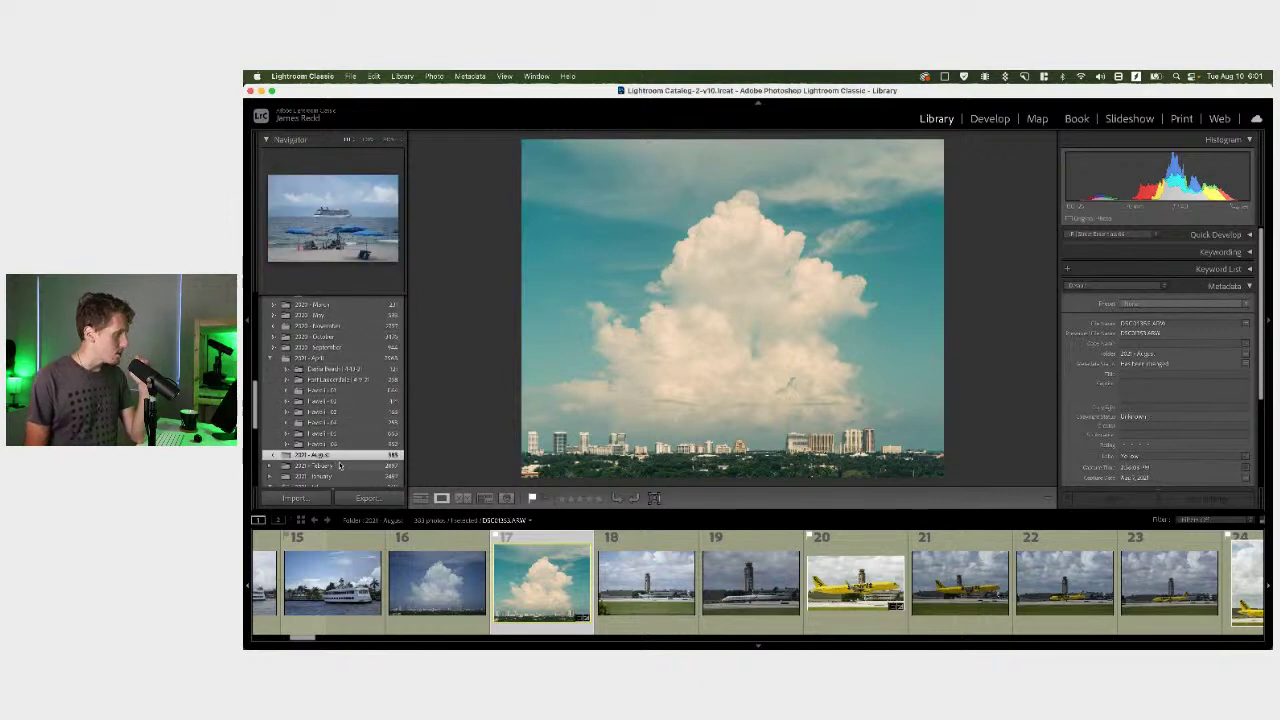